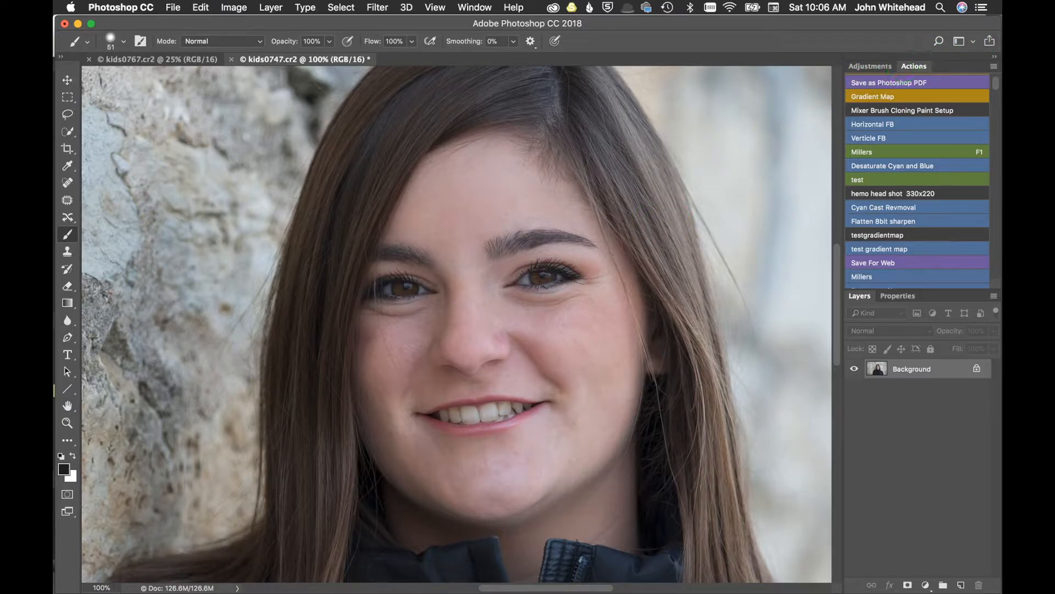
# Turn off Button Mode for the actions list and start creating a new action.
pyautogui.click(994, 67)
pyautogui.click(945, 68)
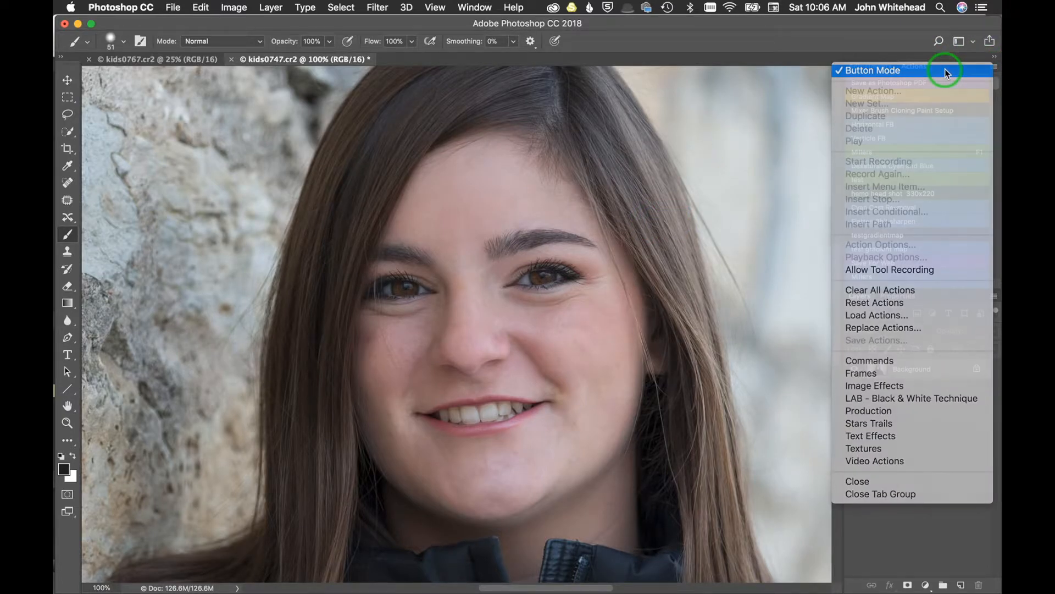
pyautogui.click(994, 66)
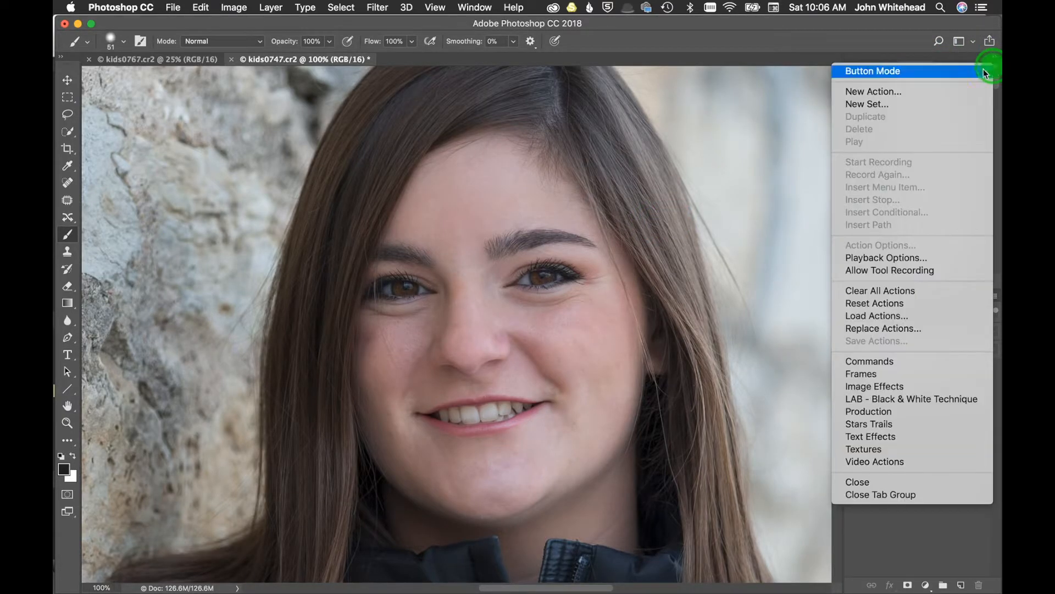
pyautogui.click(948, 93)
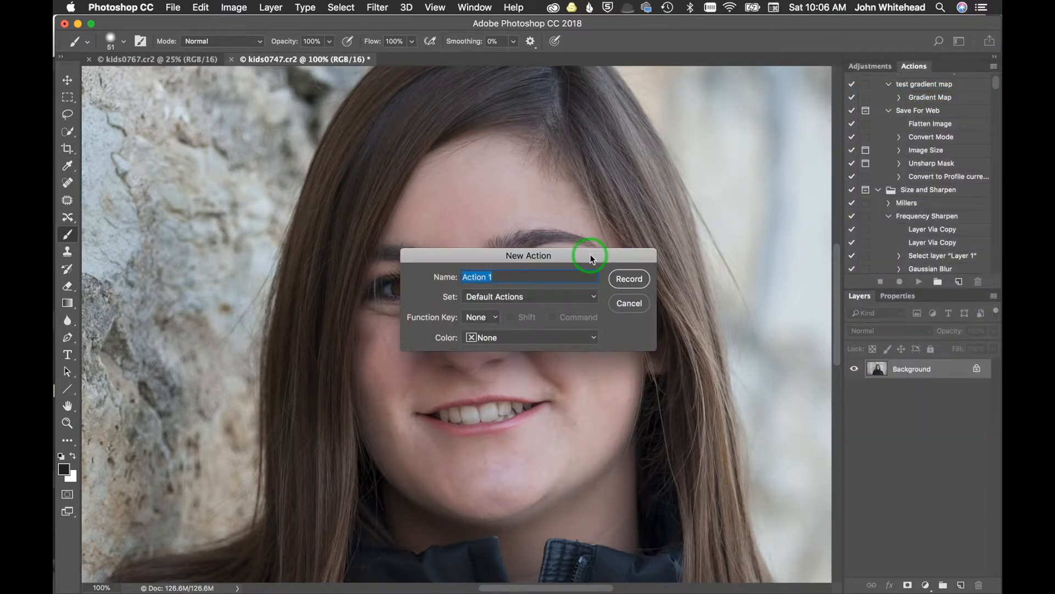
# Name the new action High Frequency Eyes, give it the color Blue, and start recording it.
pyautogui.write('High F')
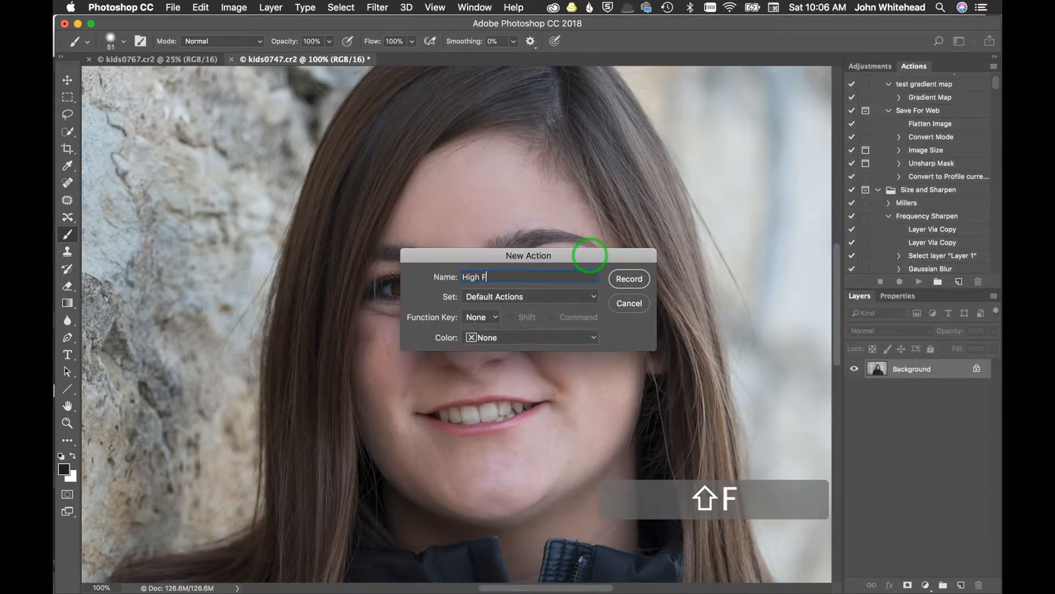
pyautogui.write('reqeunc')
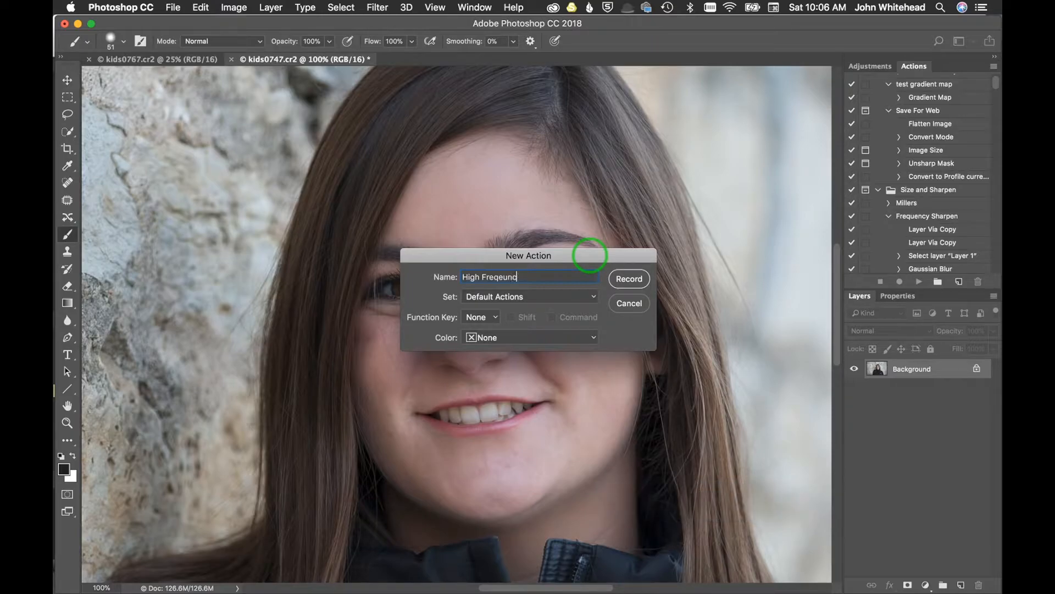
pyautogui.press('BackSpace')
pyautogui.press('BackSpace')
pyautogui.press('BackSpace')
pyautogui.press('BackSpace')
pyautogui.write('uency Eyes')
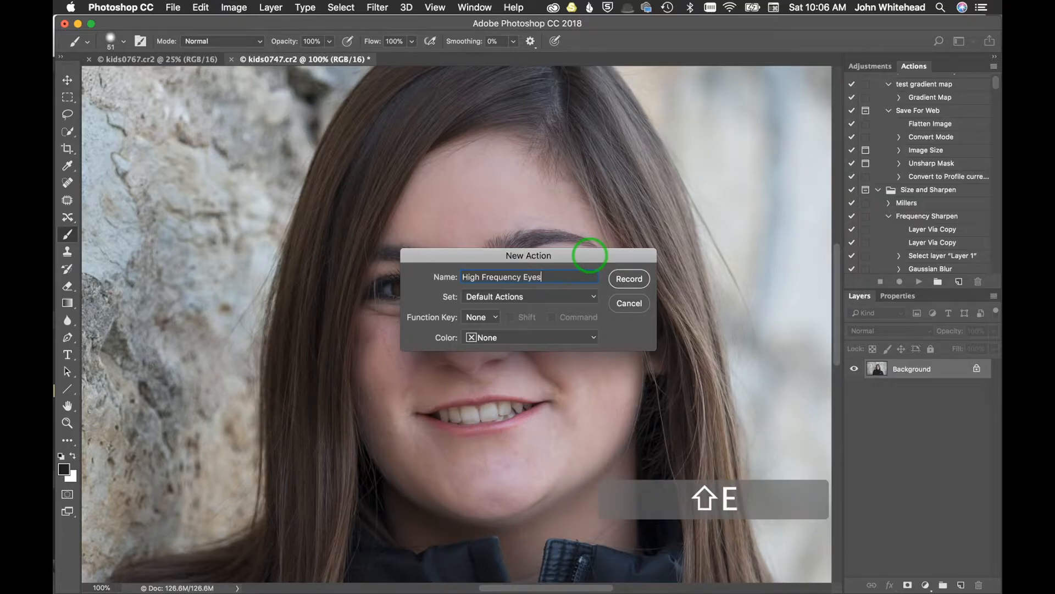
pyautogui.click(509, 337)
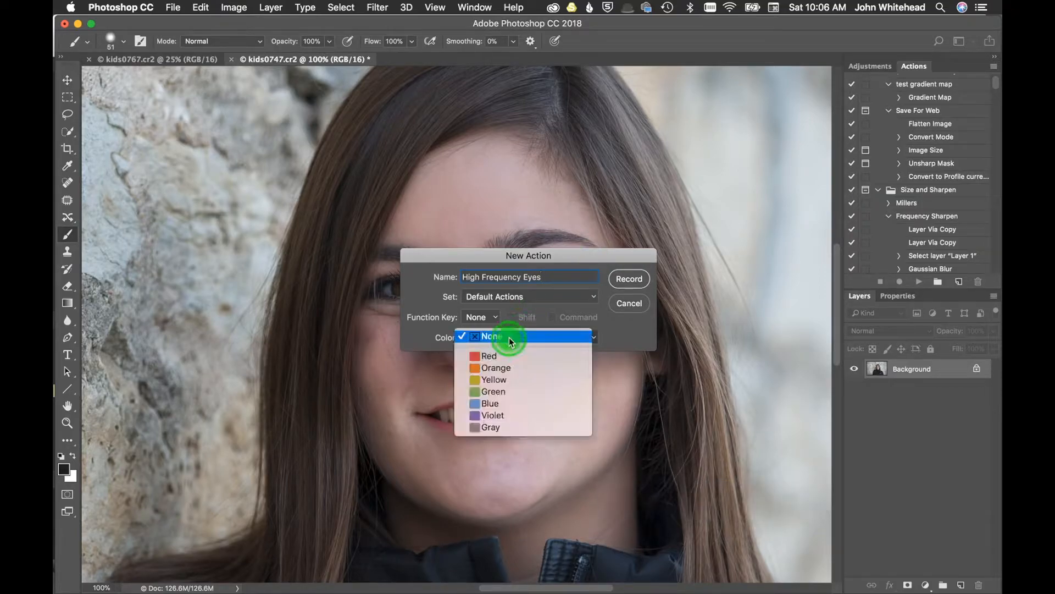
pyautogui.click(506, 404)
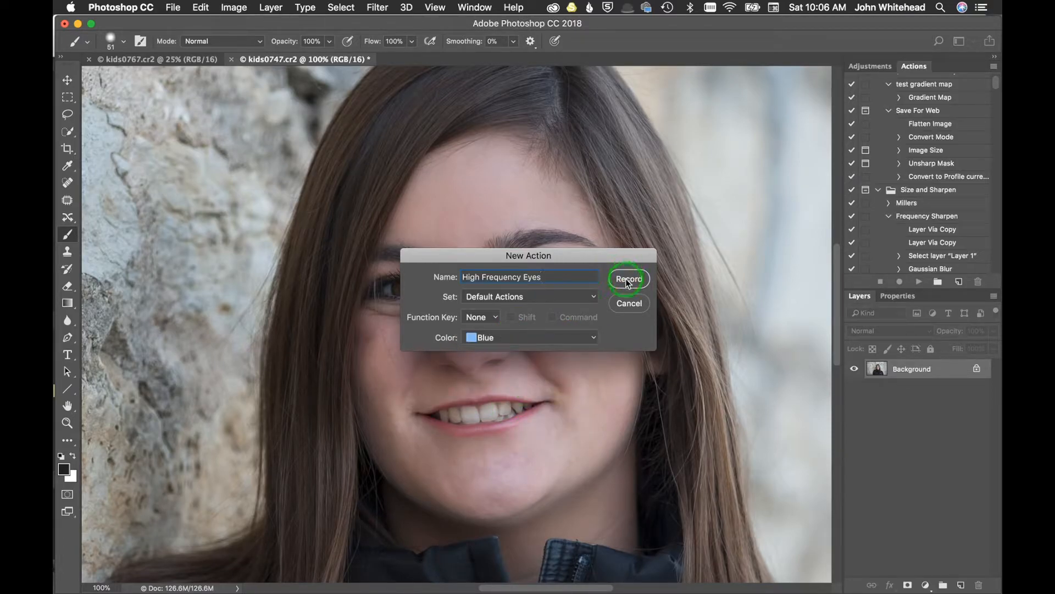
pyautogui.click(627, 280)
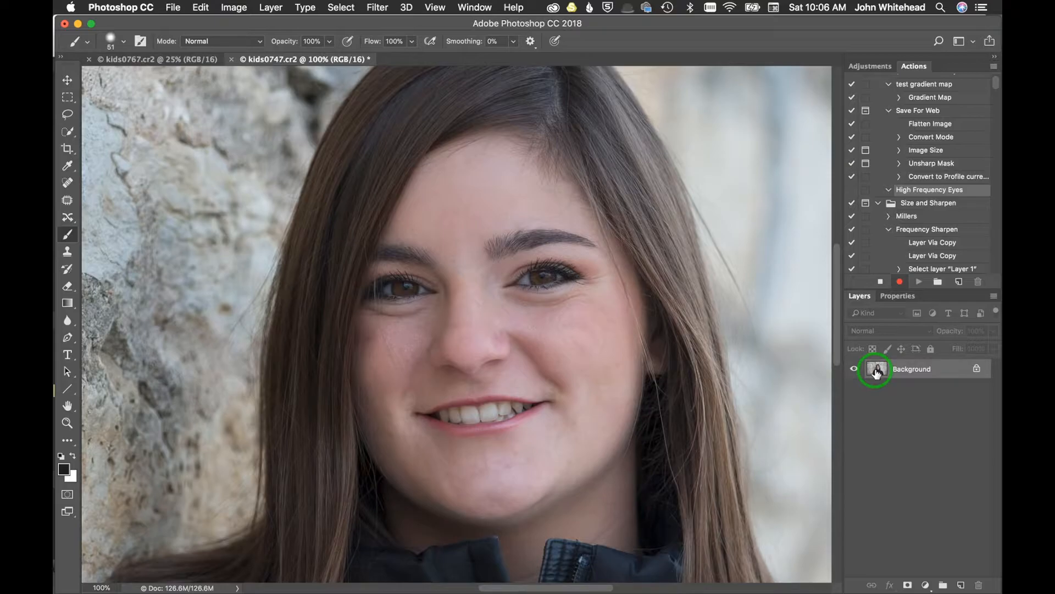
# Duplicate the Background layer twice.
pyautogui.press('super')
pyautogui.press('super+j')
pyautogui.press('super+j')
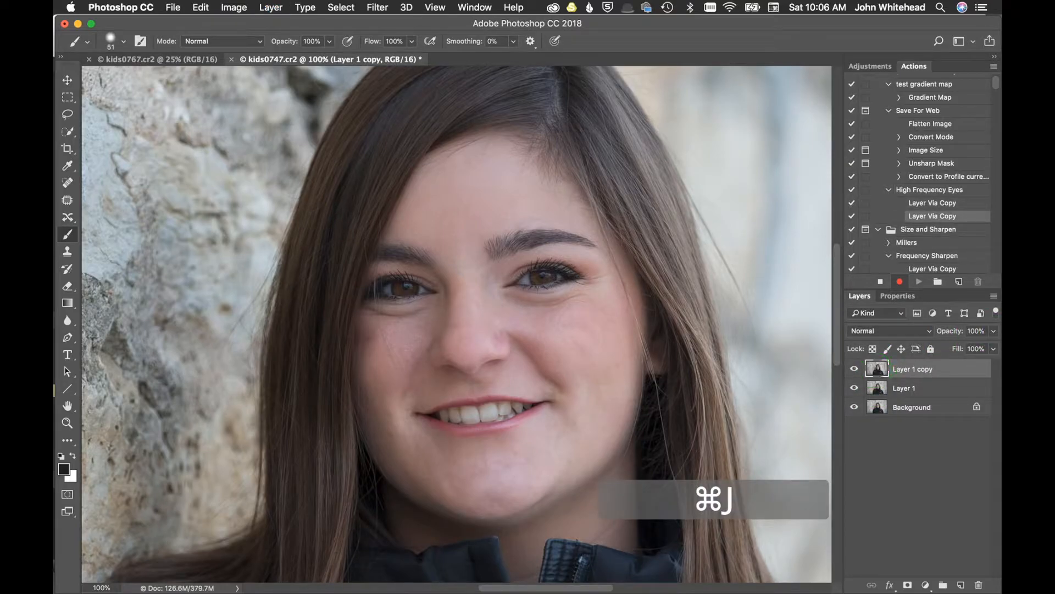
# Rename the upper duplicate layer Eye Detail and the lower duplicate Blur.
pyautogui.doubleClick(911, 368)
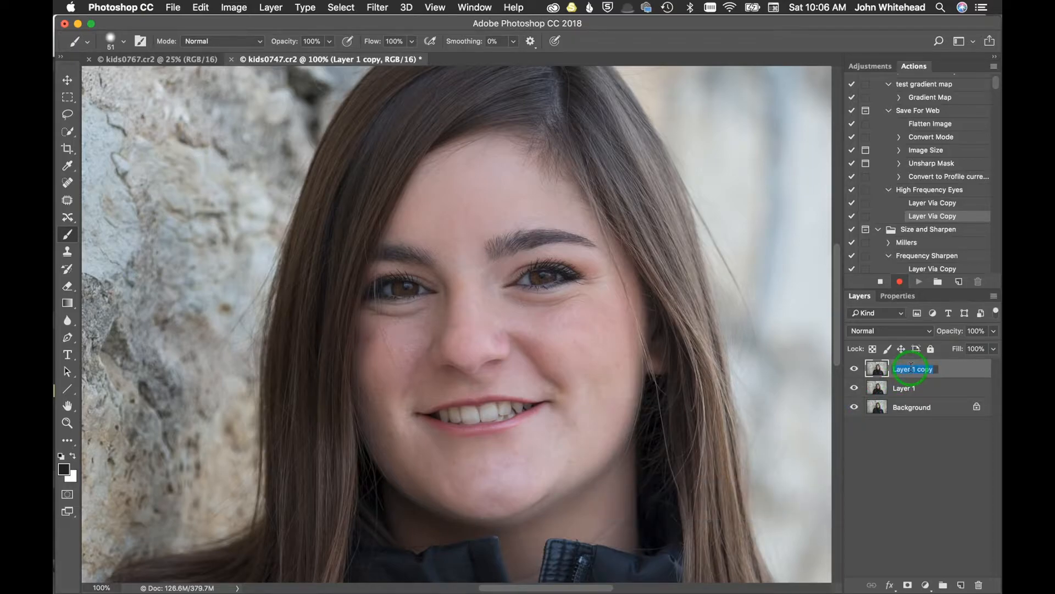
pyautogui.write('Eye')
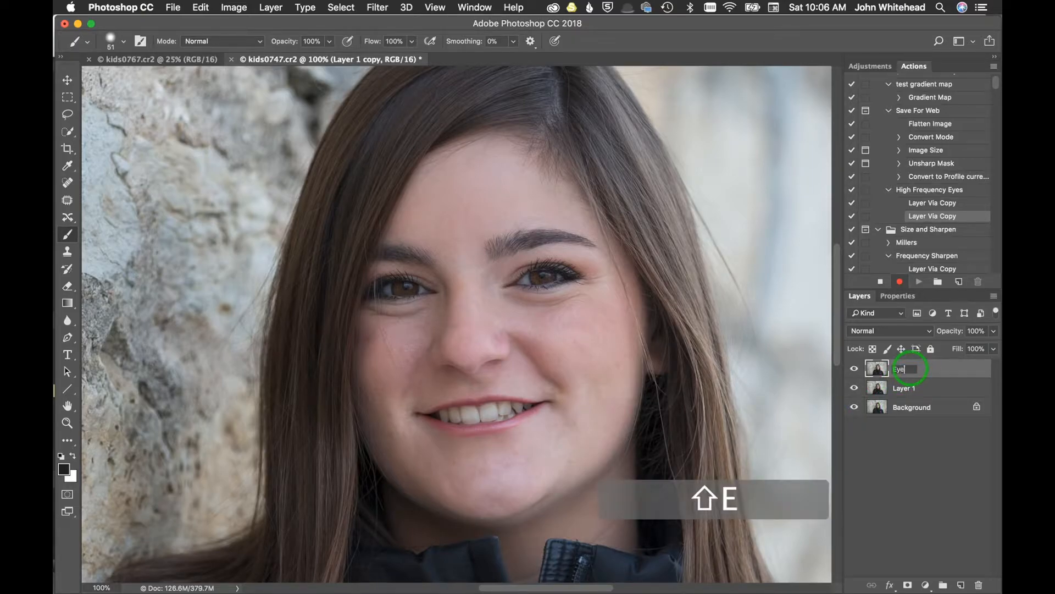
pyautogui.write(' Detail')
pyautogui.doubleClick(907, 388)
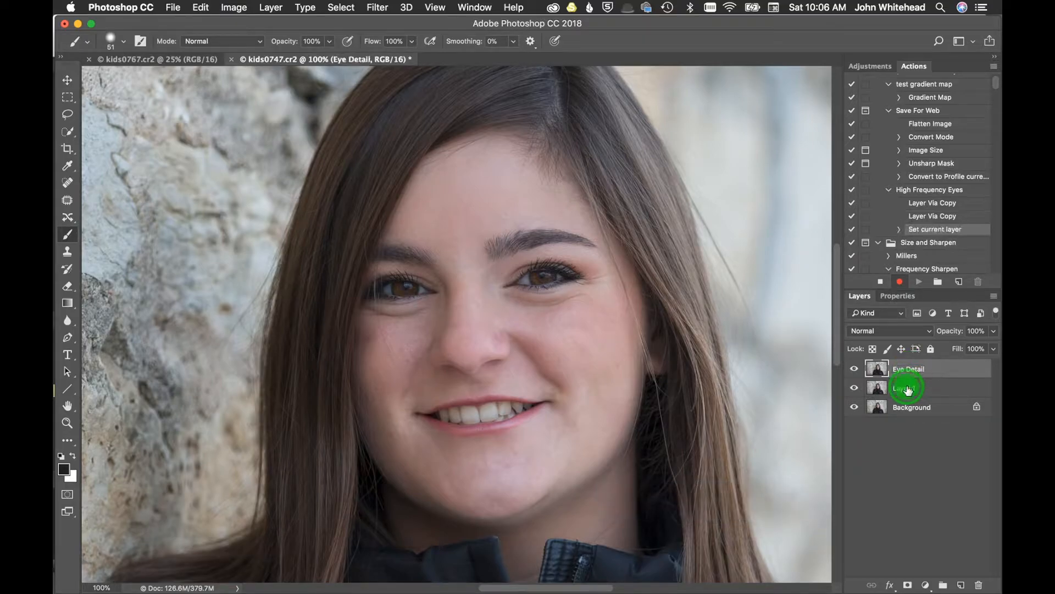
pyautogui.write('Blur')
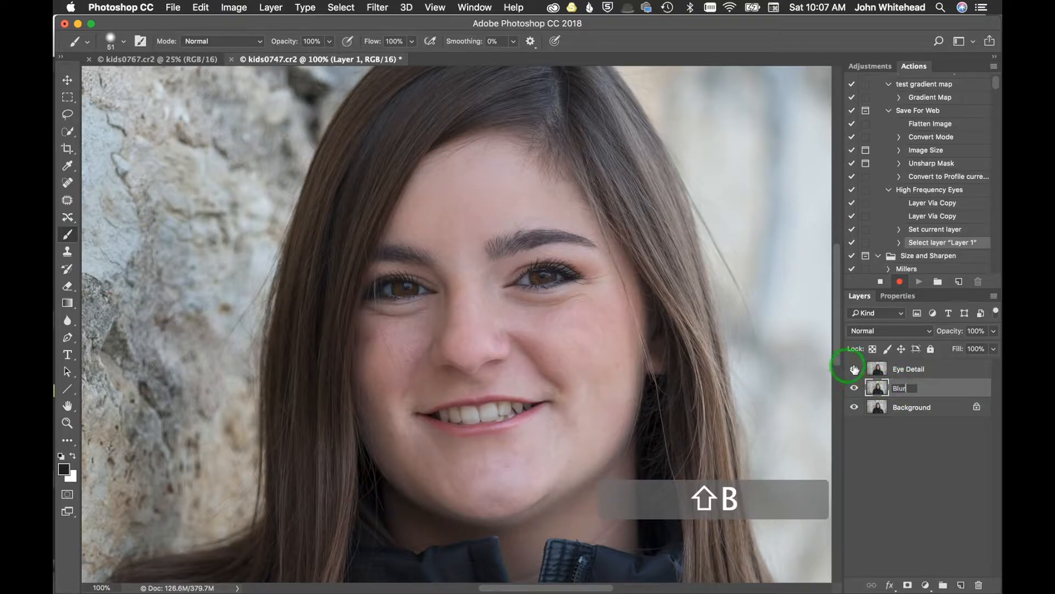
pyautogui.press('Return')
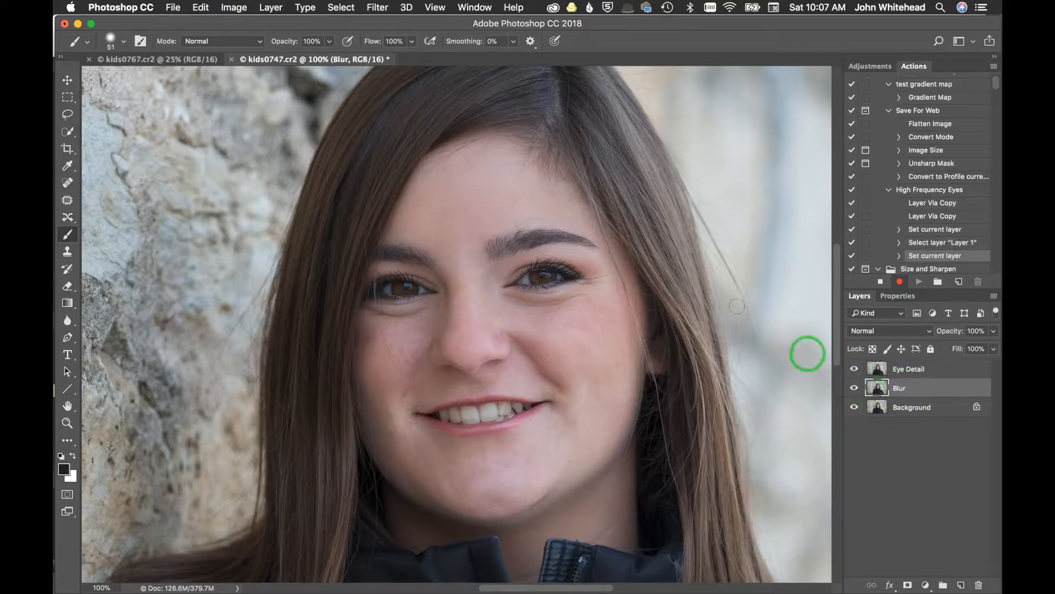
pyautogui.click(378, 7)
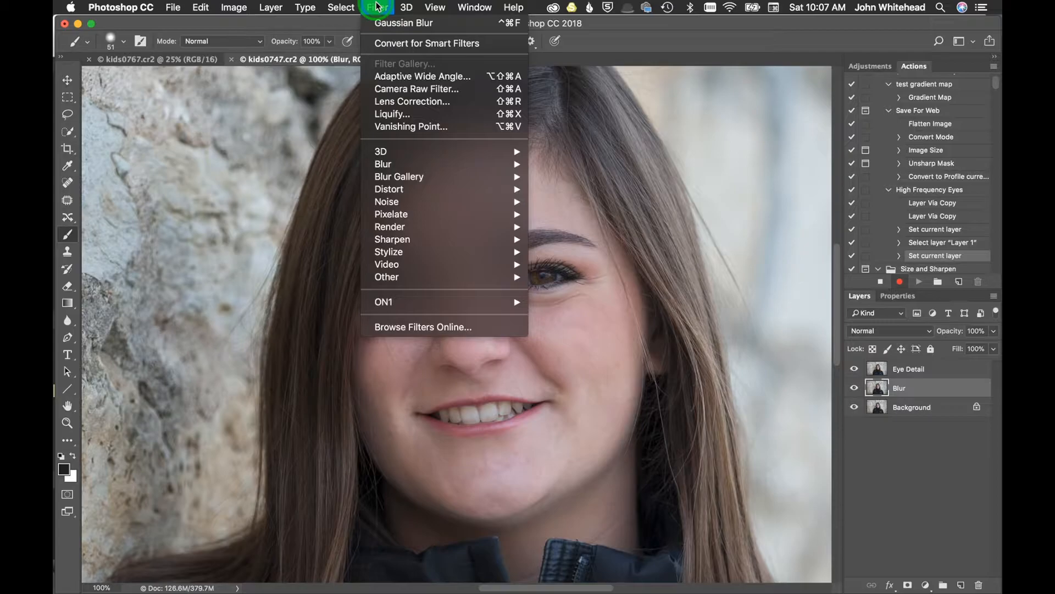
pyautogui.click(393, 165)
pyautogui.click(587, 214)
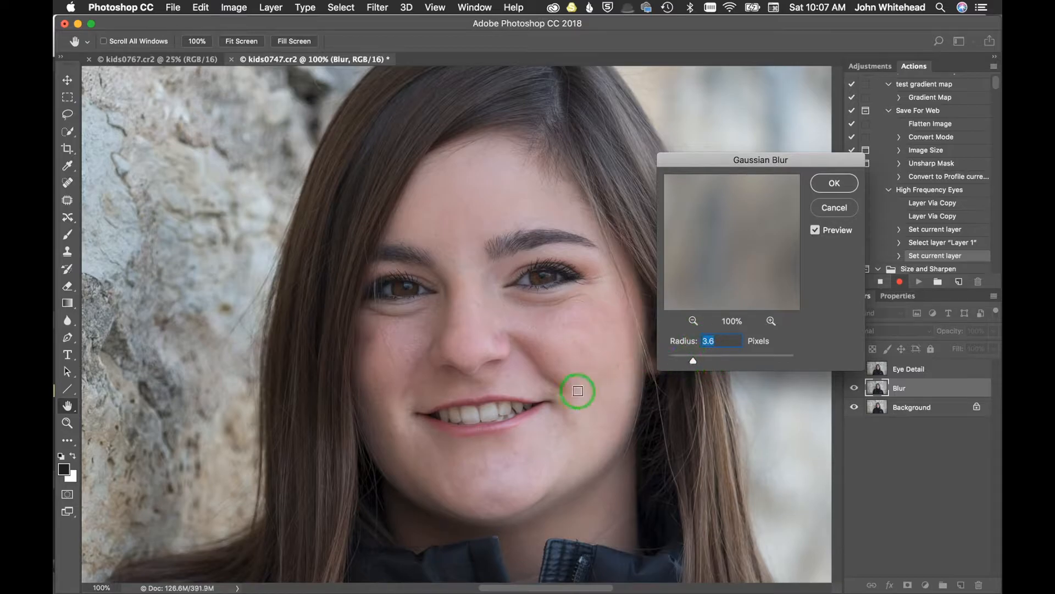
pyautogui.moveTo(808, 160); pyautogui.dragTo(839, 102)
pyautogui.click(878, 151)
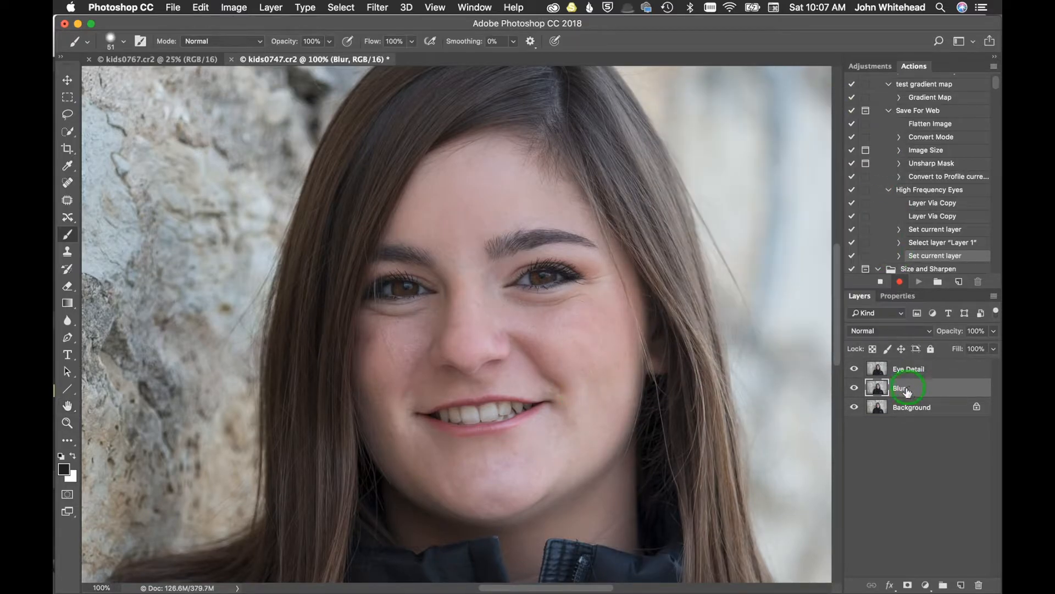
# Hide the Eye Detail layer and apply a Gaussian Blur with a 3.6-pixel radius to the Blur layer.
pyautogui.click(854, 368)
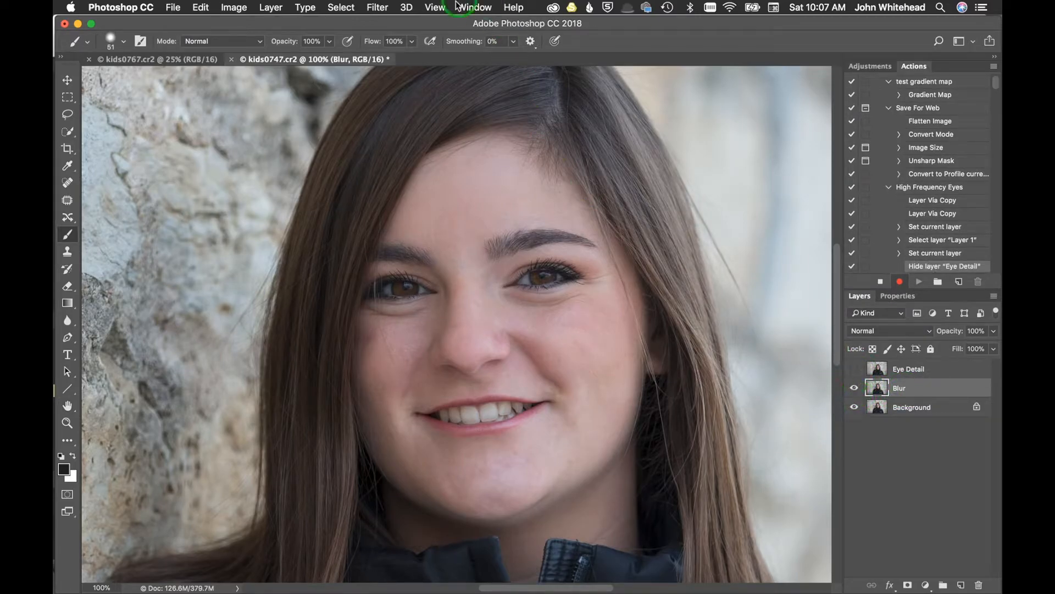
pyautogui.click(377, 7)
pyautogui.moveTo(401, 167)
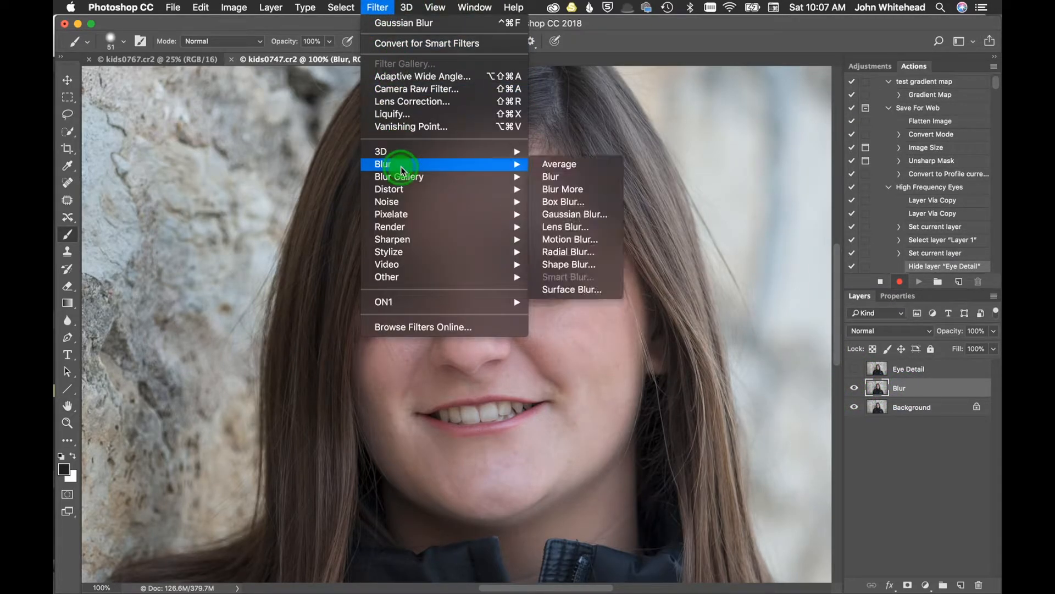
pyautogui.click(562, 214)
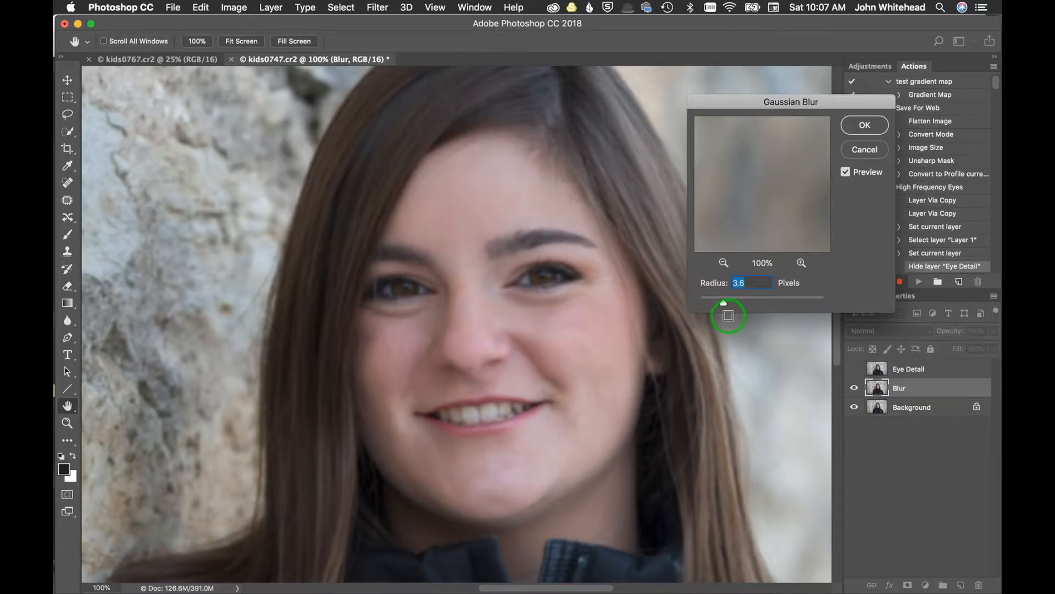
pyautogui.click(863, 125)
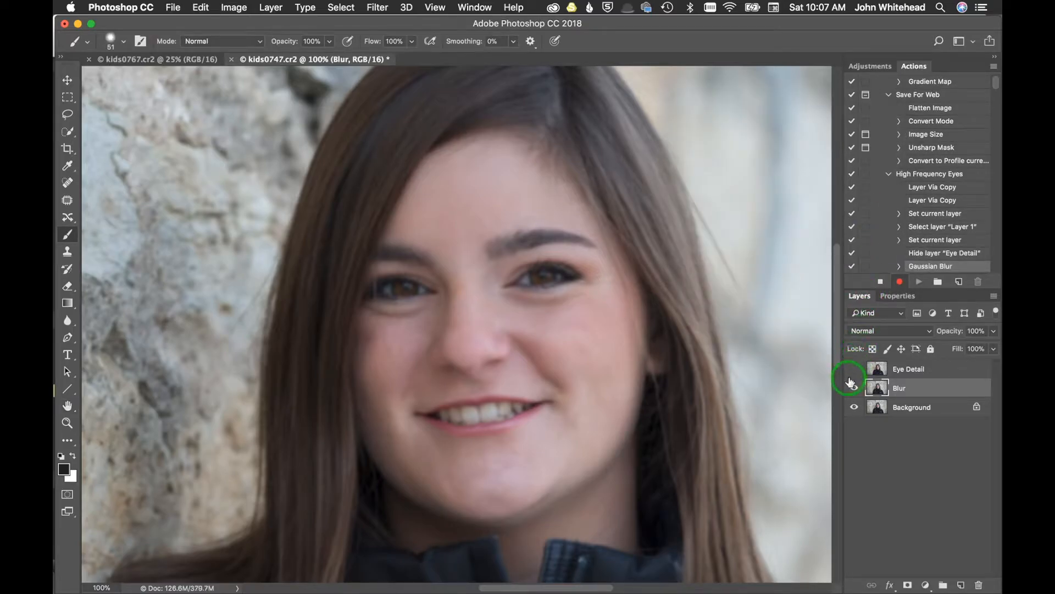
# Show the Eye Detail layer and use Apply Image on it with the Blur layer as source, Subtract blending, 100% opacity, scale 2 and offset 128.
pyautogui.click(874, 367)
pyautogui.click(854, 369)
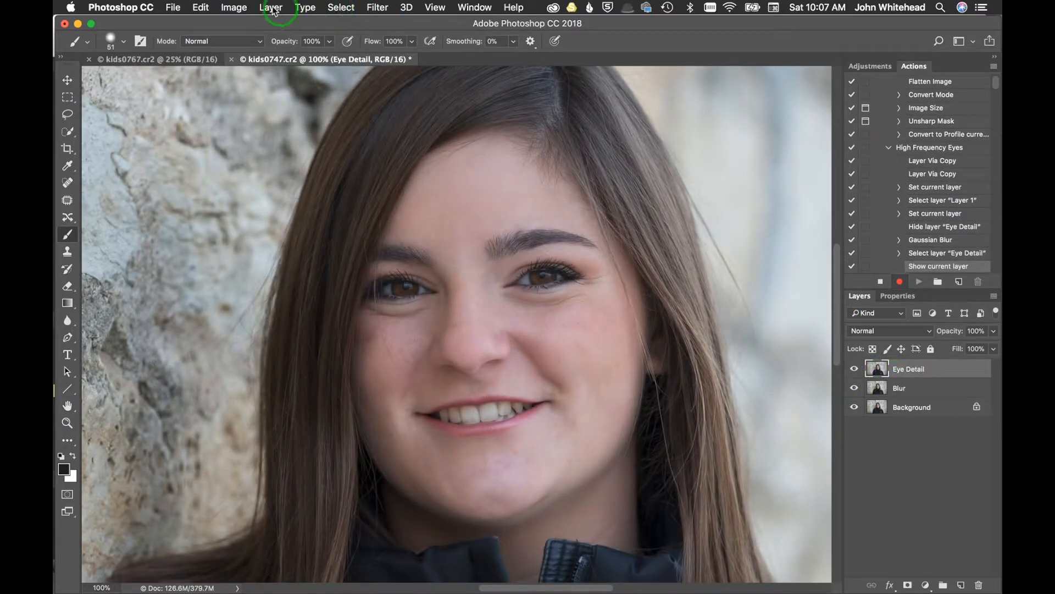
pyautogui.click(241, 6)
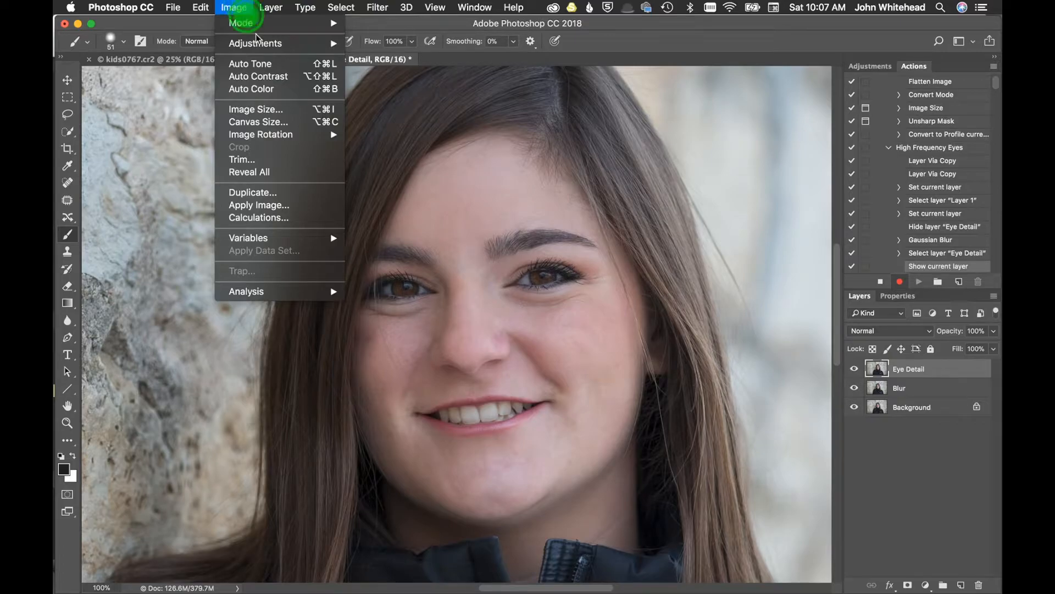
pyautogui.click(271, 206)
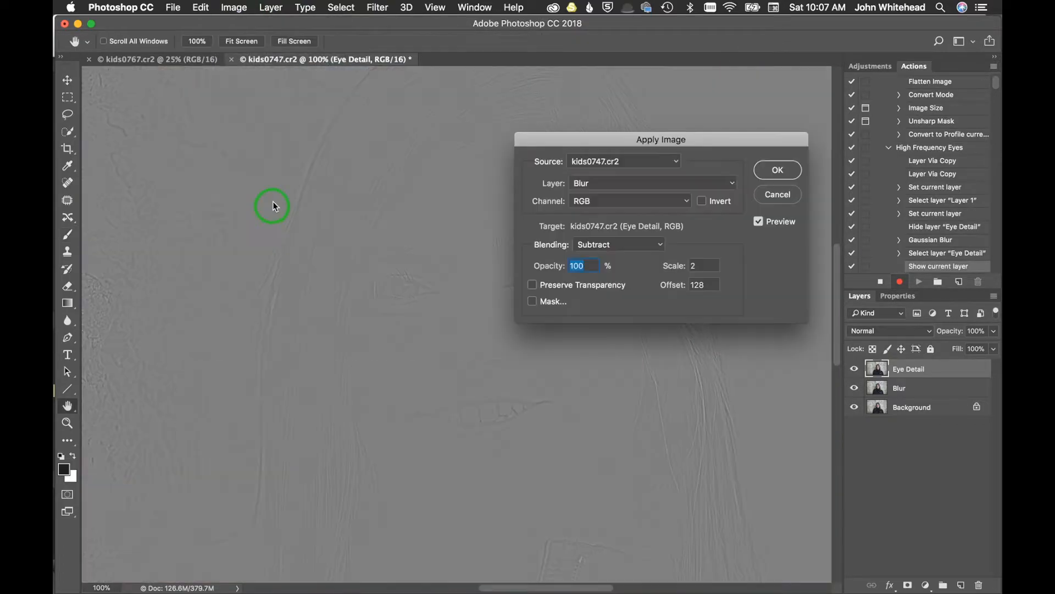
pyautogui.click(625, 178)
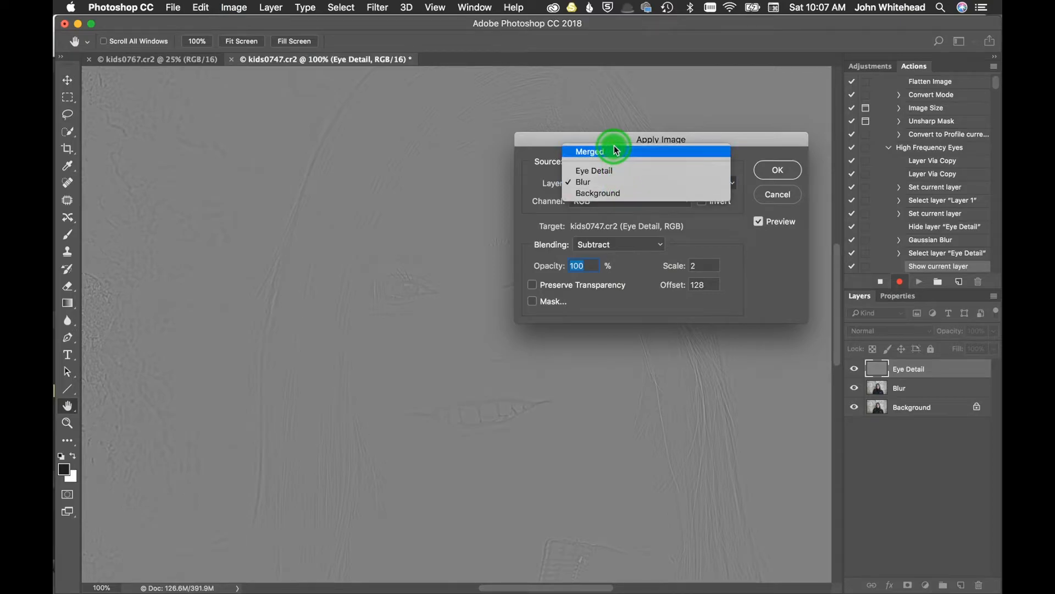
pyautogui.click(609, 186)
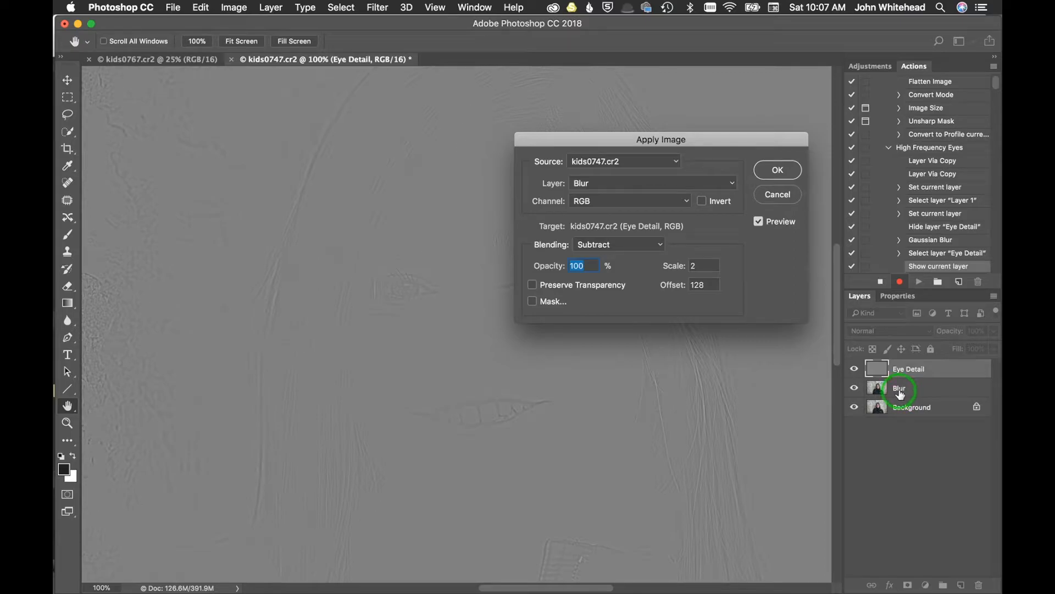
pyautogui.click(634, 248)
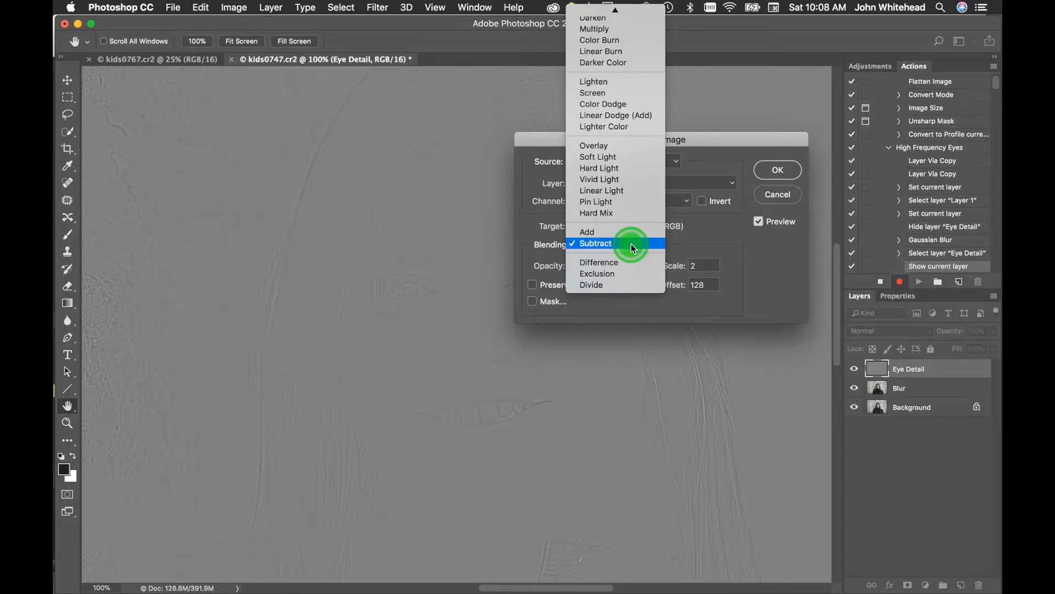
pyautogui.click(631, 243)
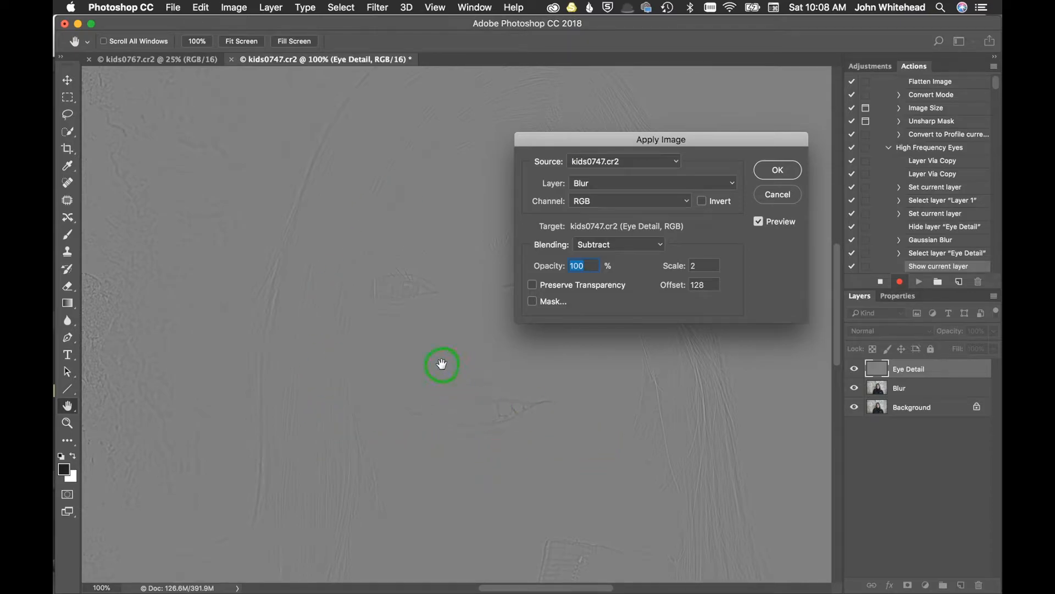
pyautogui.click(780, 171)
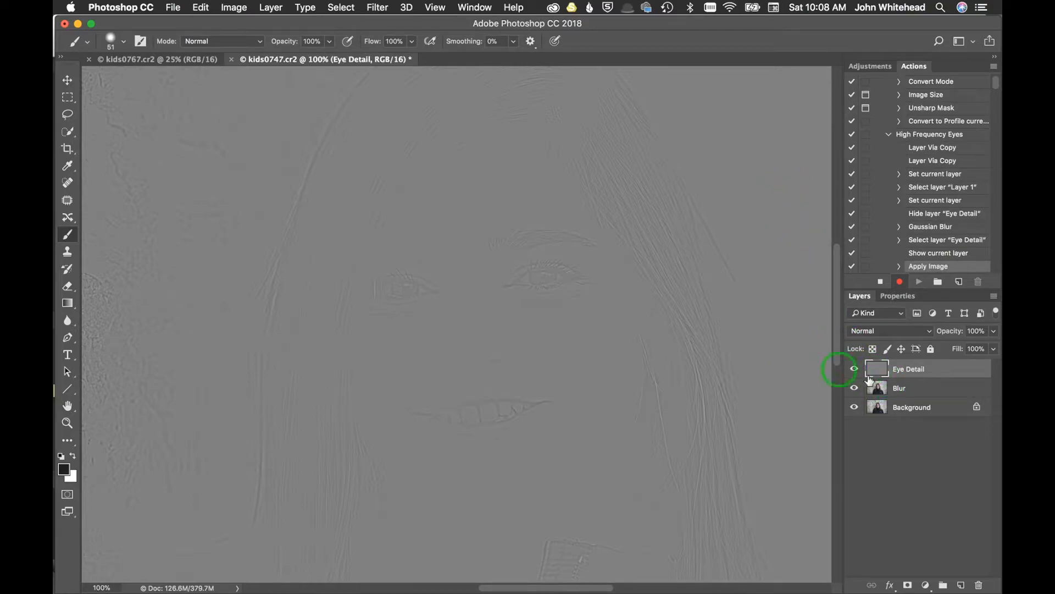
# Set the Eye Detail layer's blend mode to Linear Light and hide the Blur layer.
pyautogui.click(894, 331)
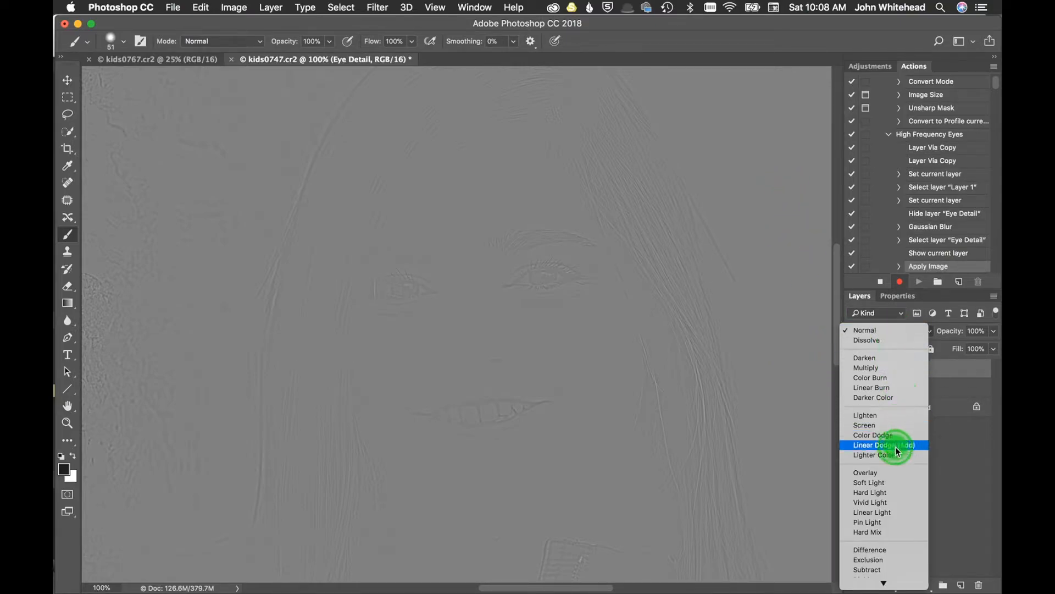
pyautogui.click(895, 512)
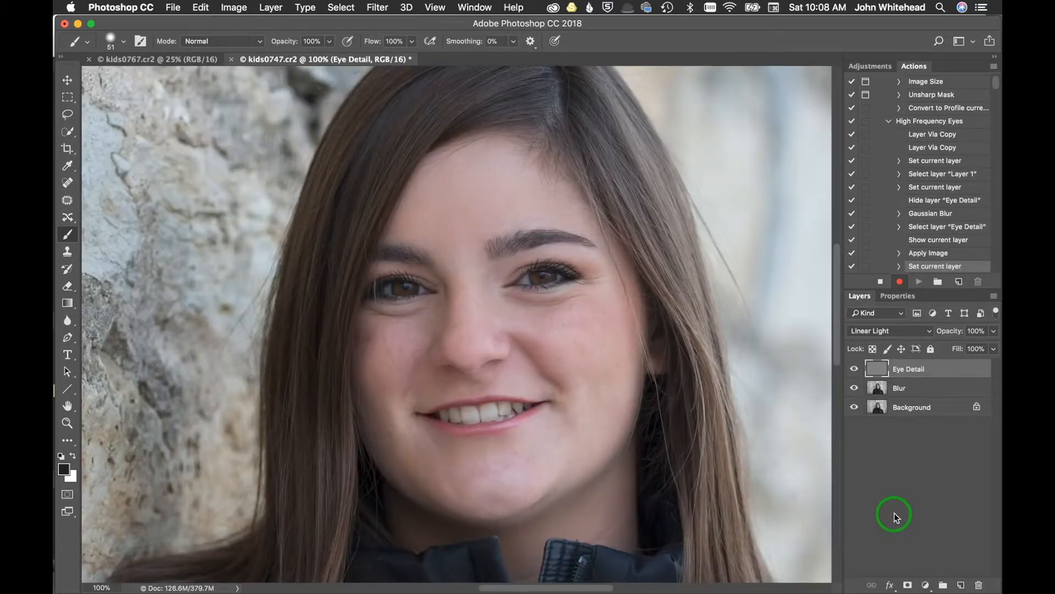
pyautogui.click(854, 389)
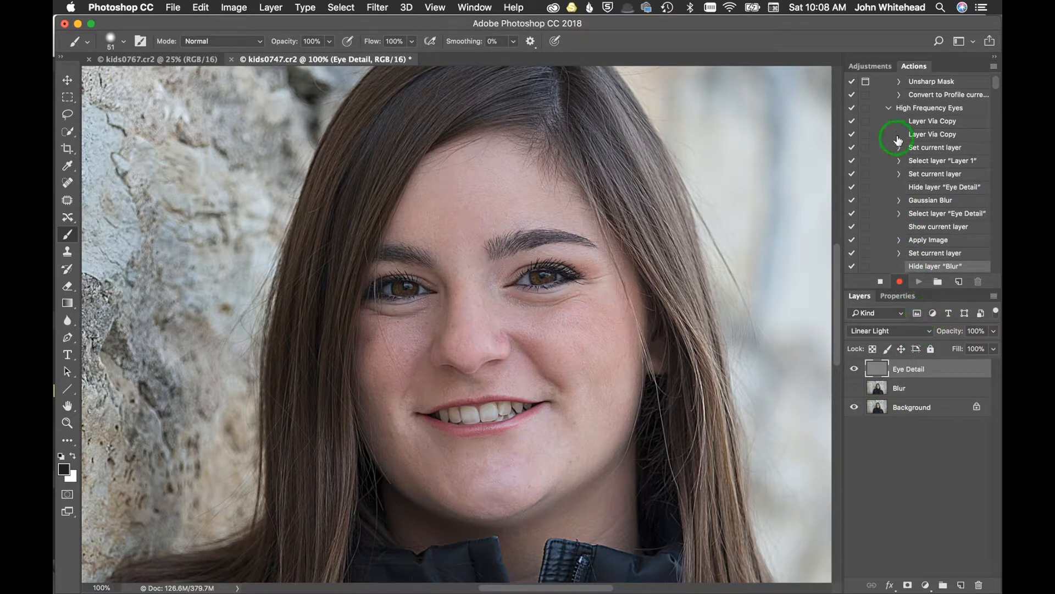
# Add a Curves adjustment layer, pull the white point inward, and raise a midtone point to input 101, output 123.
pyautogui.click(874, 66)
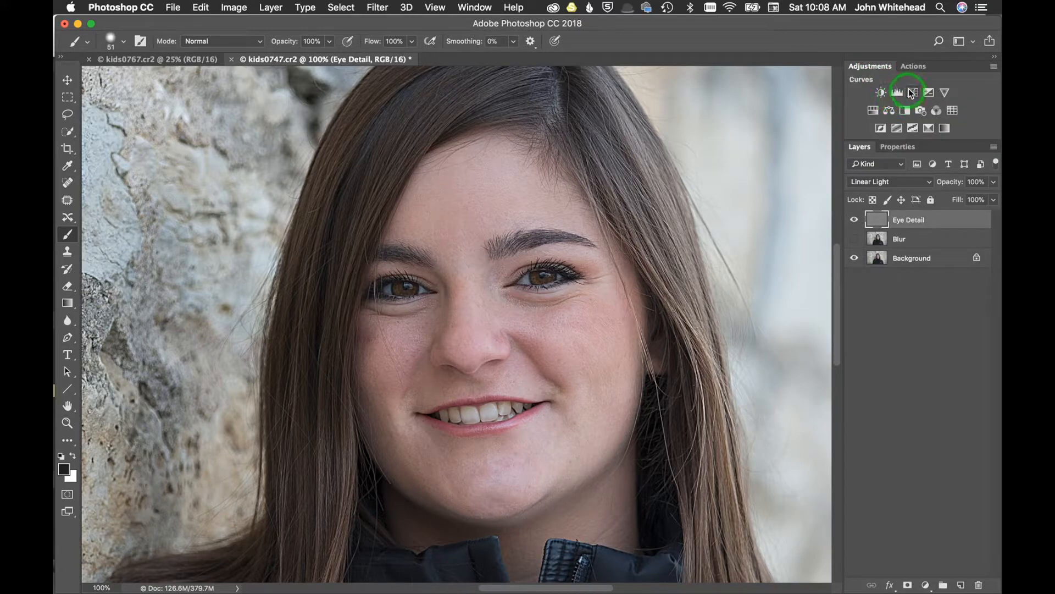
pyautogui.click(913, 92)
pyautogui.moveTo(985, 222); pyautogui.dragTo(971, 216)
pyautogui.moveTo(920, 271); pyautogui.dragTo(918, 267)
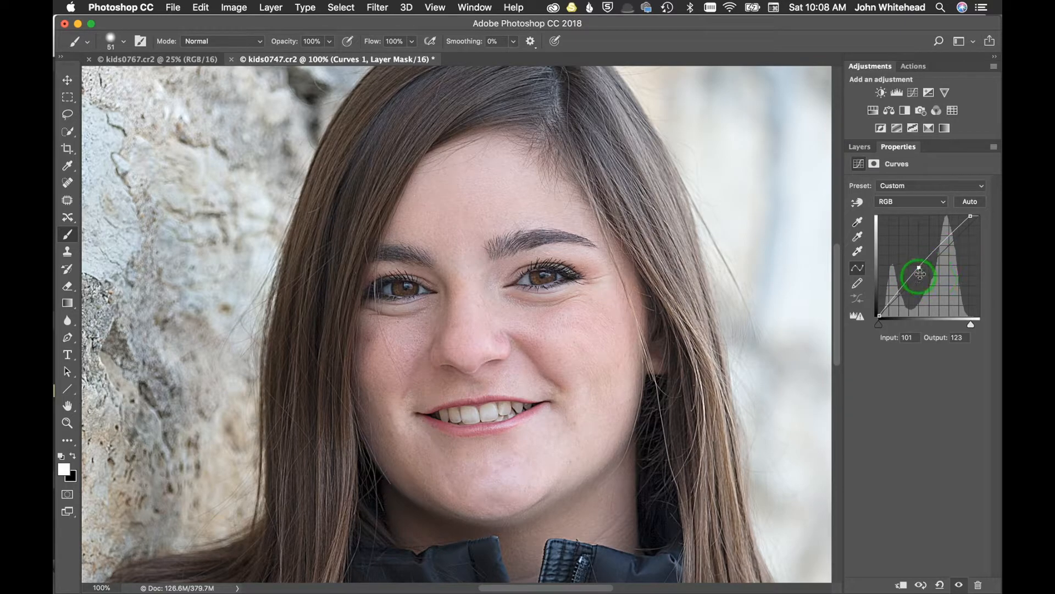
# Add a new empty layer directly above the Eye Detail layer.
pyautogui.click(859, 147)
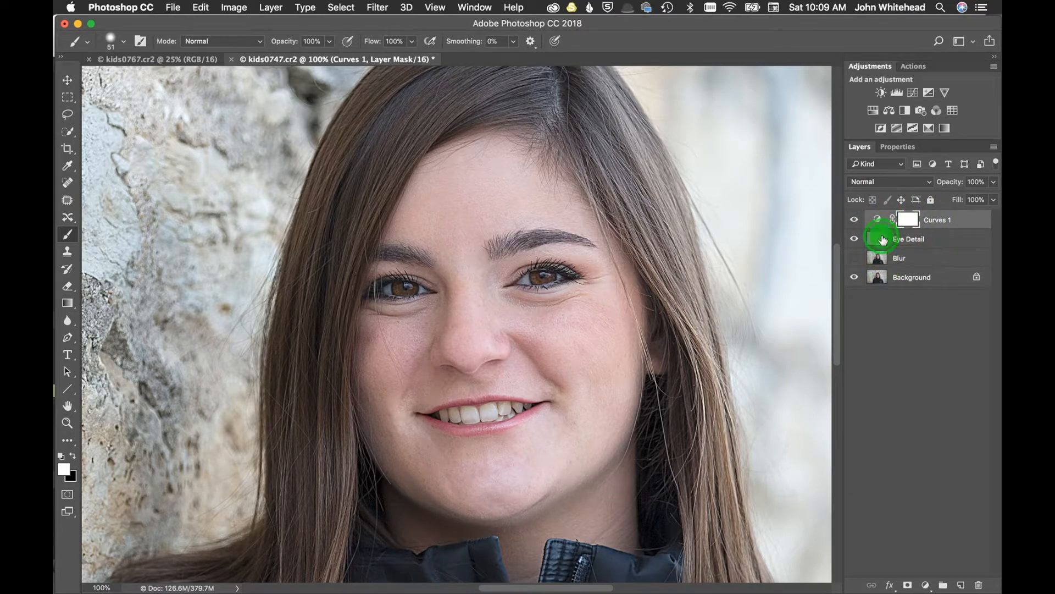
pyautogui.click(883, 240)
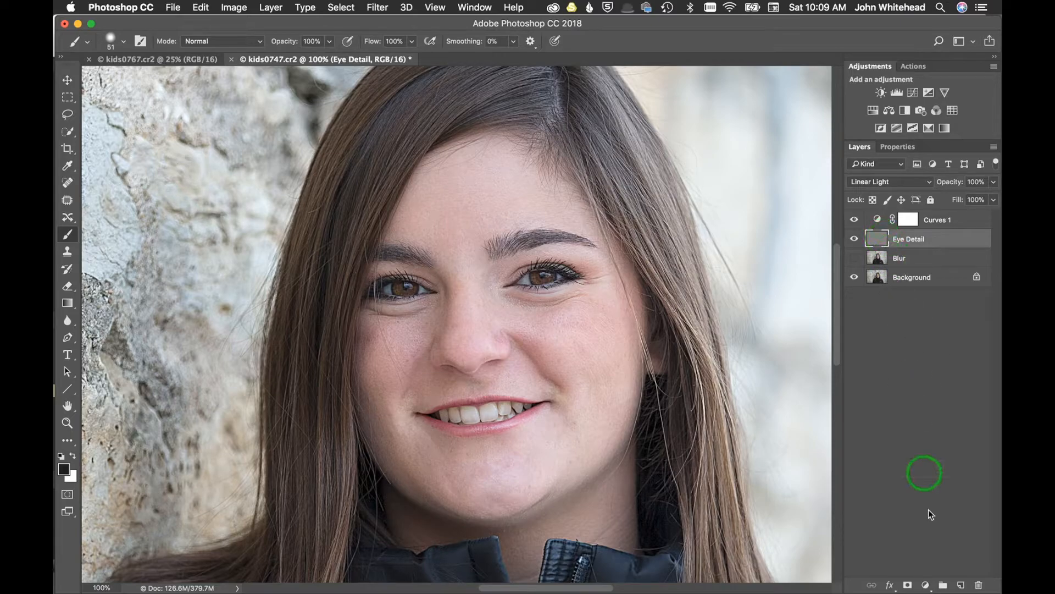
pyautogui.click(961, 584)
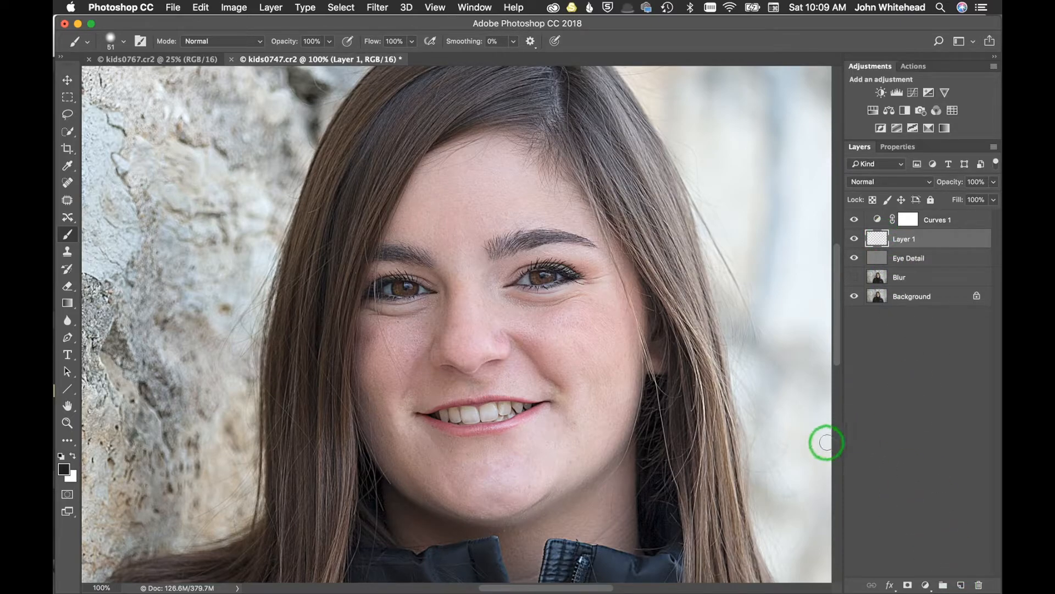
# Switch to the Photography workspace and activate the Burn tool.
pyautogui.press('super+equal')
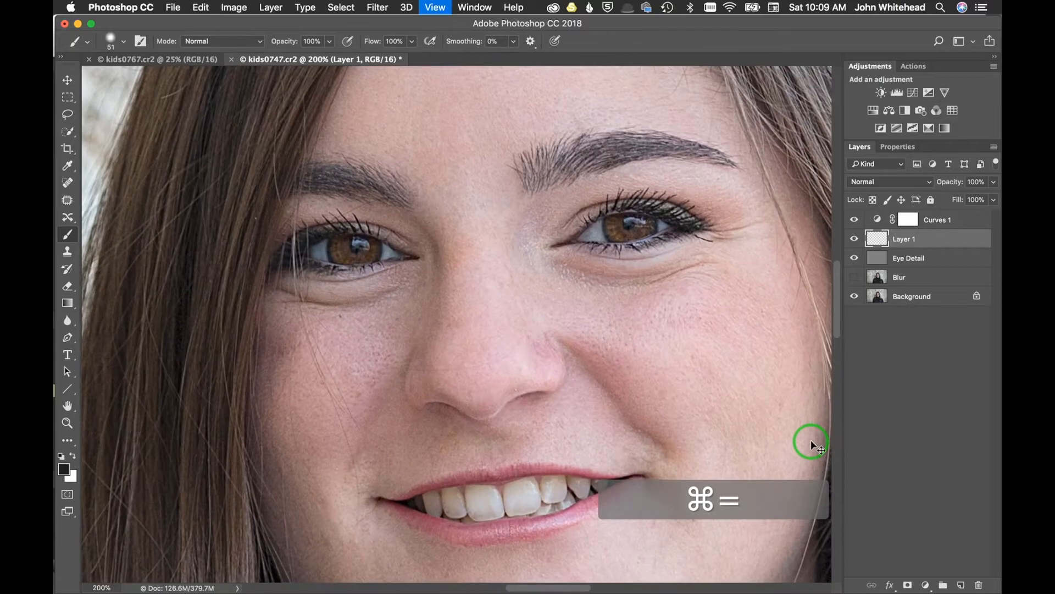
pyautogui.press('super+equal')
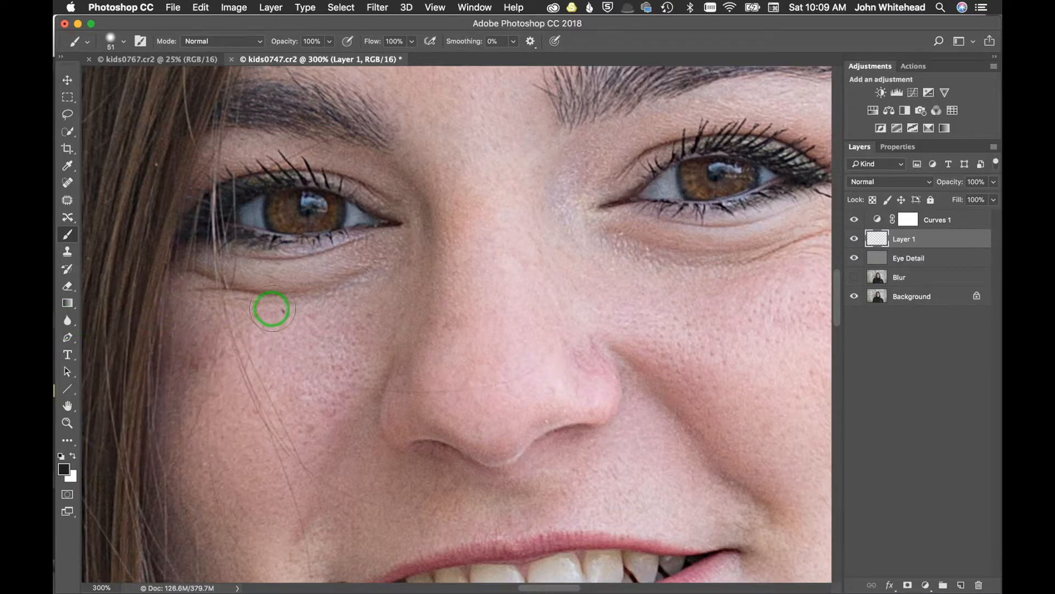
pyautogui.click(991, 42)
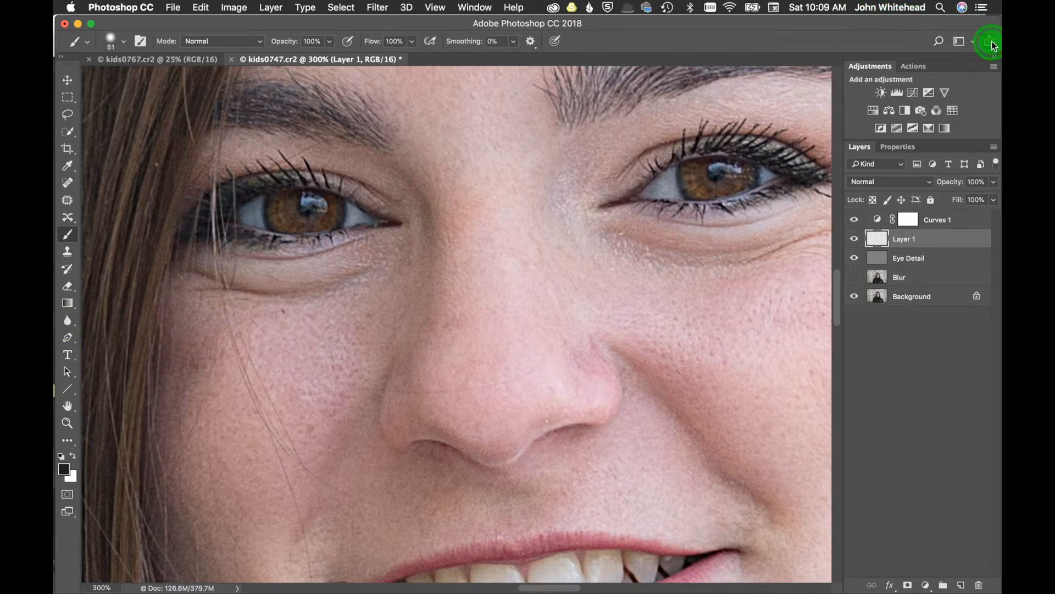
pyautogui.click(969, 44)
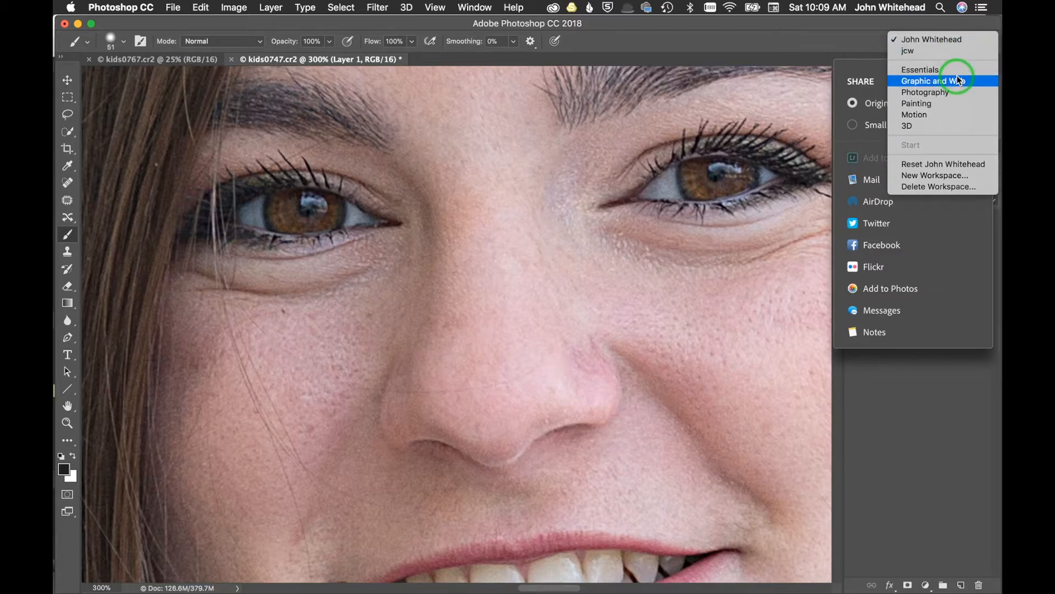
pyautogui.click(948, 93)
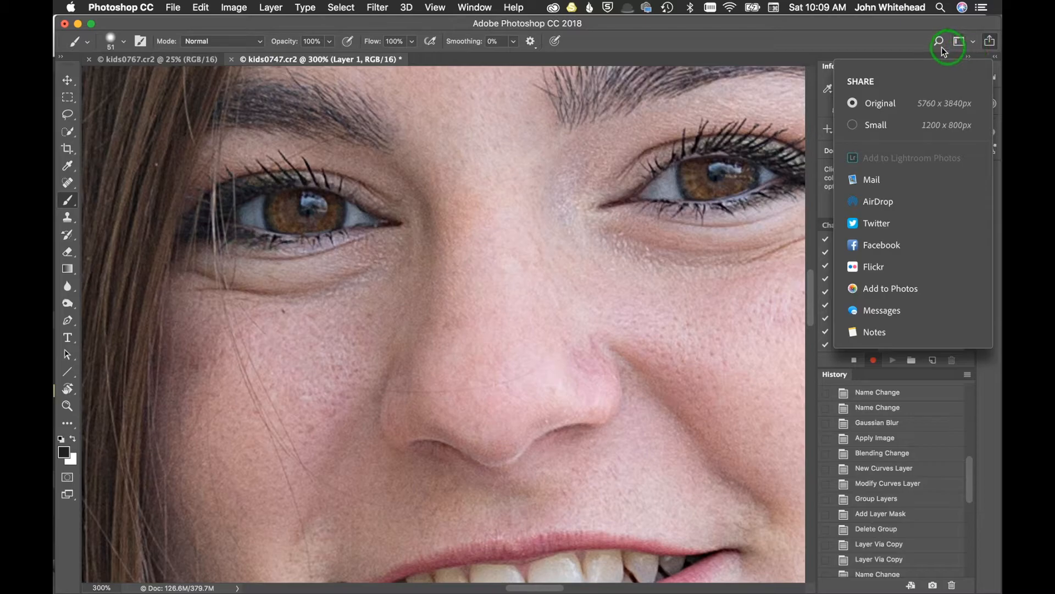
pyautogui.click(68, 303)
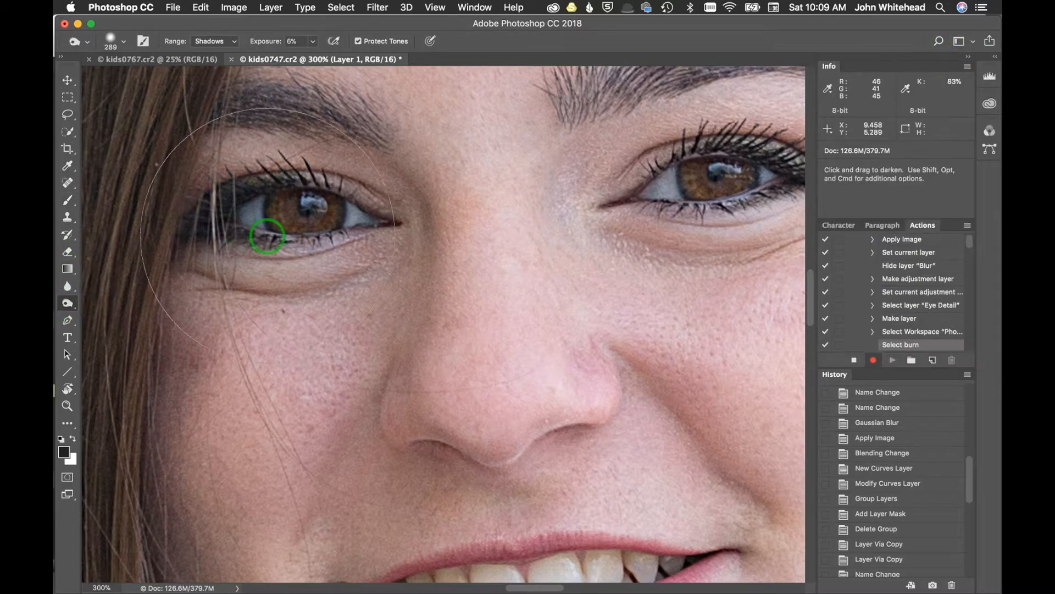
pyautogui.click(67, 305)
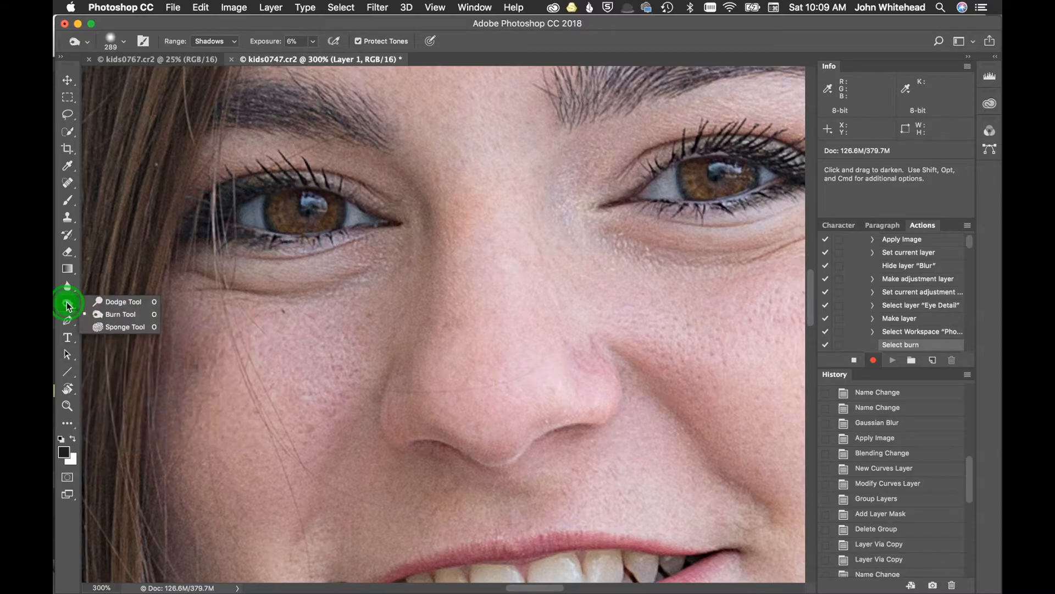
pyautogui.click(130, 314)
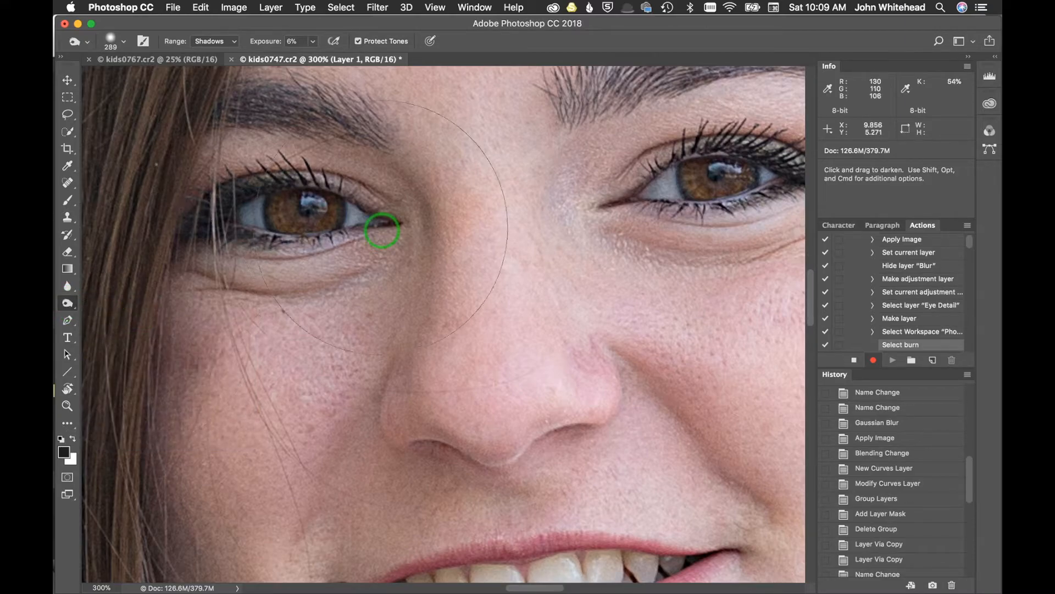
# Quit the PinPoint pointer highlighter and switch back to Photoshop.
pyautogui.moveTo(365, 224); pyautogui.dragTo(123, 231)
pyautogui.moveTo(353, 212); pyautogui.dragTo(322, 210)
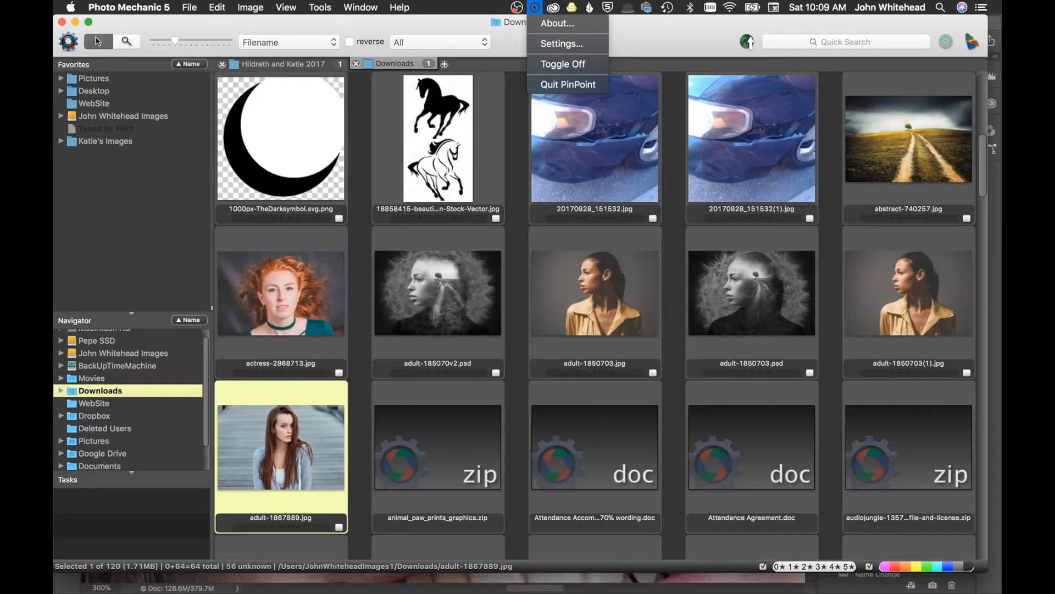
pyautogui.click(534, 84)
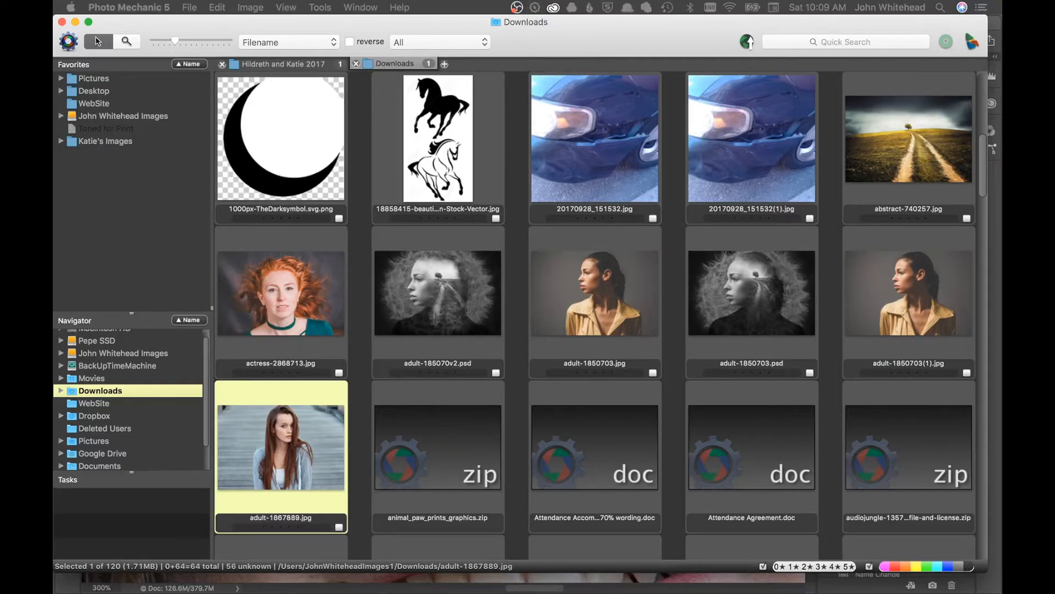
pyautogui.moveTo(55, 214)
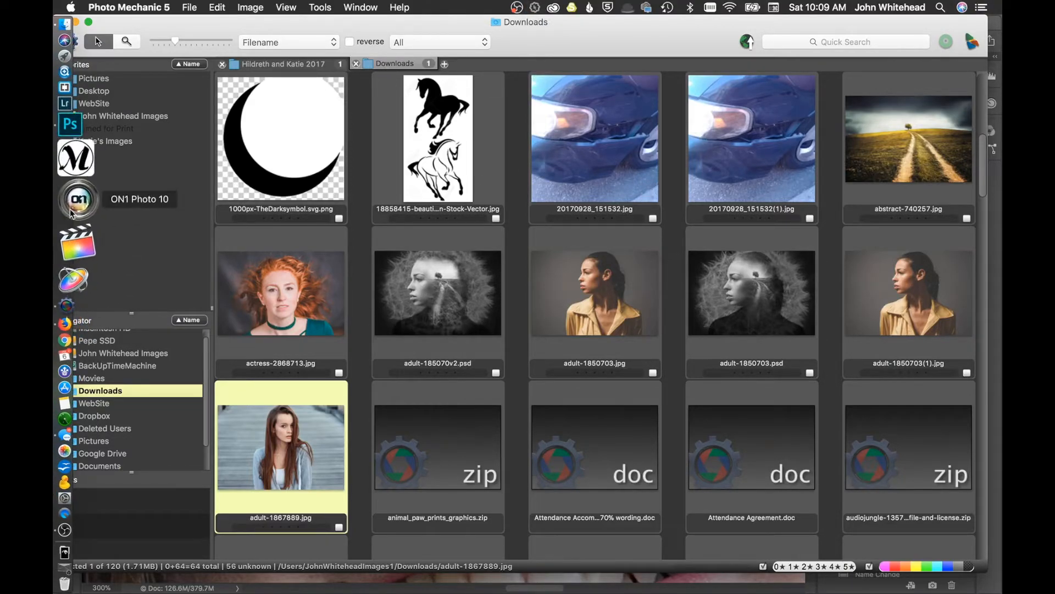
pyautogui.click(71, 122)
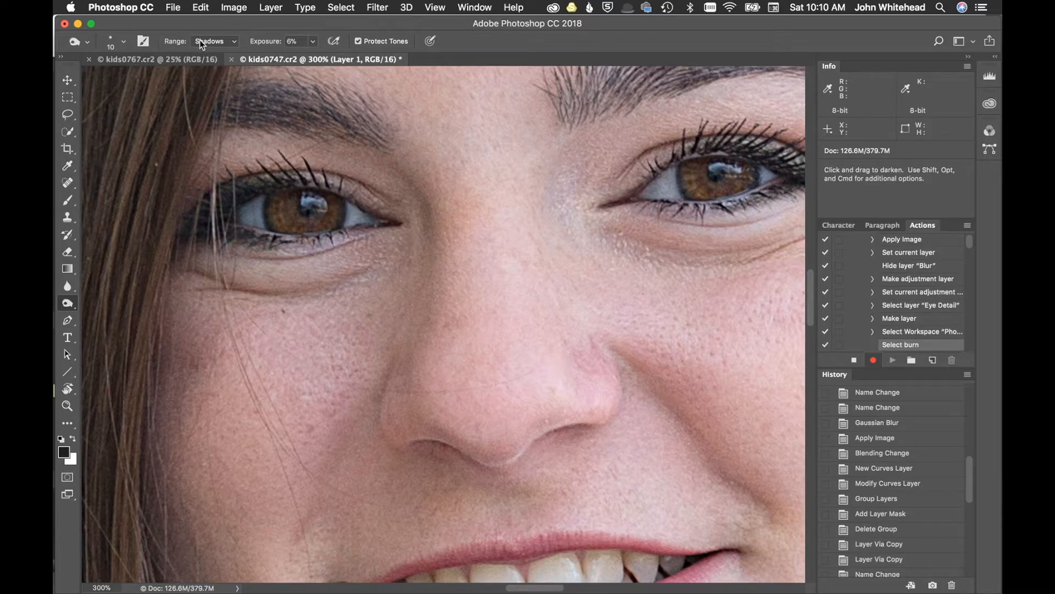
# Set the Burn exposure to 15% and burn the shadows around the edges of both irises on Layer 1.
pyautogui.moveTo(269, 48); pyautogui.dragTo(275, 48)
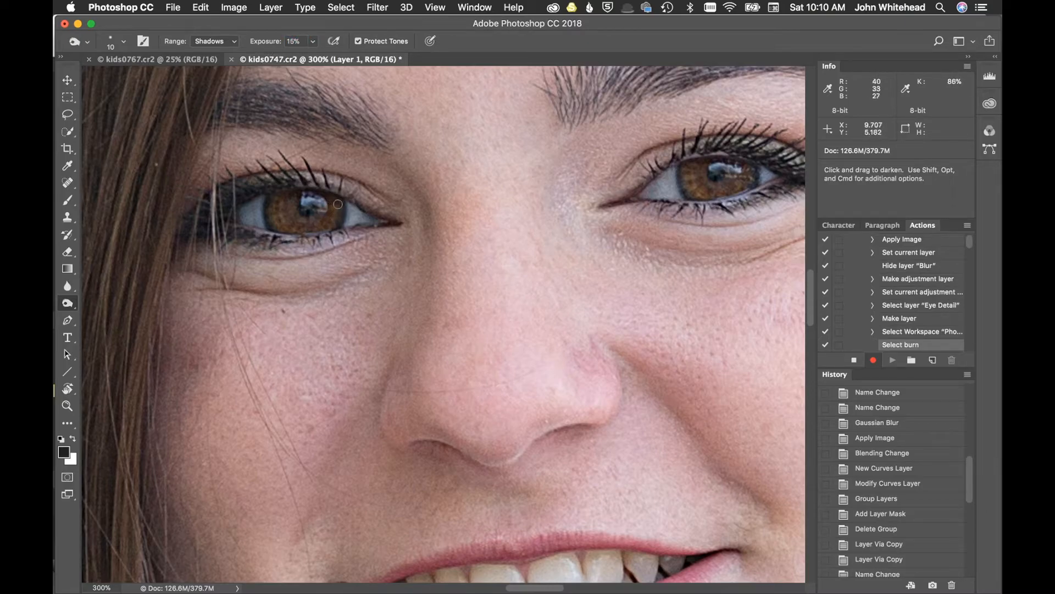
pyautogui.moveTo(346, 206); pyautogui.dragTo(336, 227)
pyautogui.moveTo(267, 206)
pyautogui.mouseDown()
pyautogui.moveTo(283, 206)
pyautogui.moveTo(307, 208)
pyautogui.mouseUp()
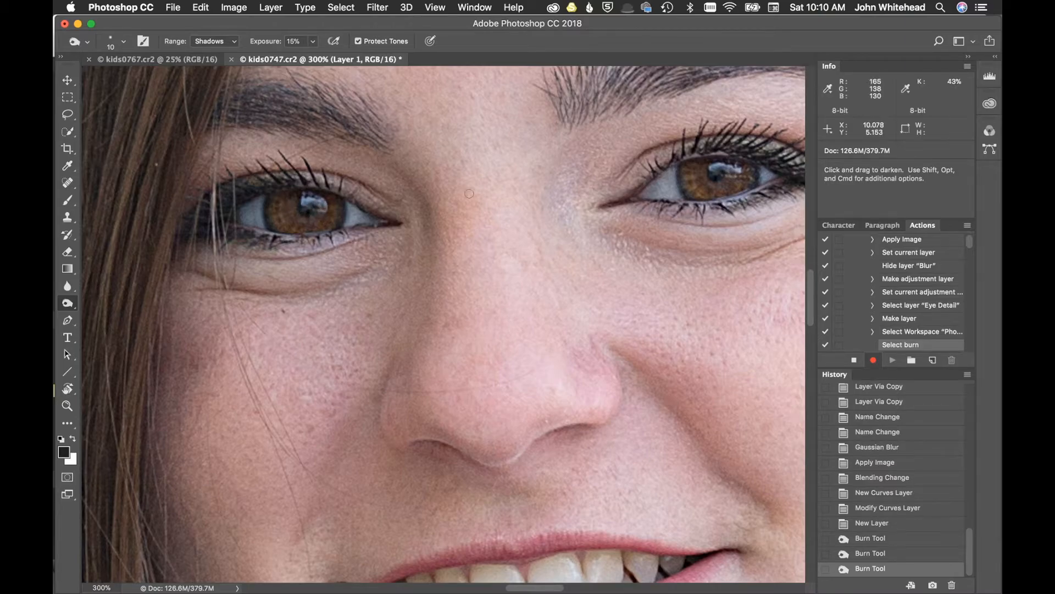
pyautogui.moveTo(678, 166)
pyautogui.mouseDown()
pyautogui.moveTo(691, 197)
pyautogui.moveTo(678, 172)
pyautogui.mouseUp()
pyautogui.moveTo(759, 183); pyautogui.dragTo(718, 173)
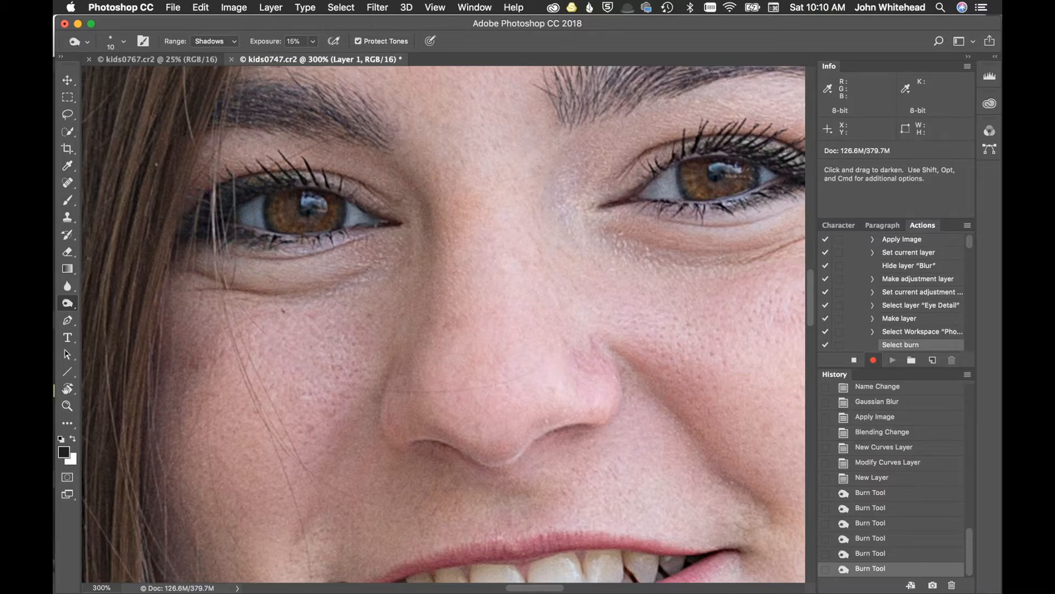
# Dock the Layers panel with the Info panel and switch to the jcw workspace.
pyautogui.press('super+minus')
pyautogui.press('super+minus')
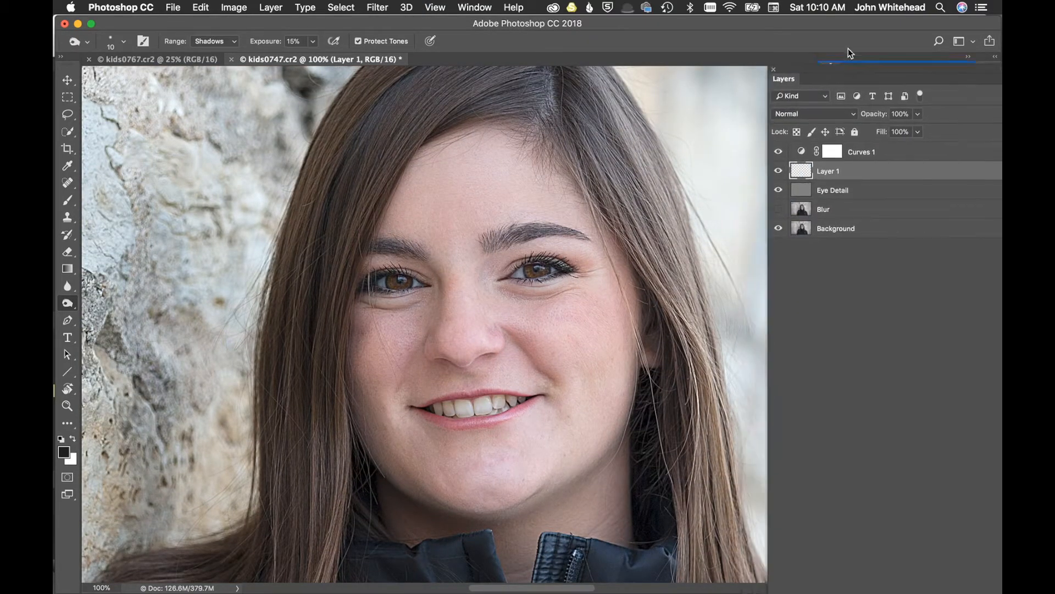
pyautogui.moveTo(849, 48); pyautogui.dragTo(855, 65)
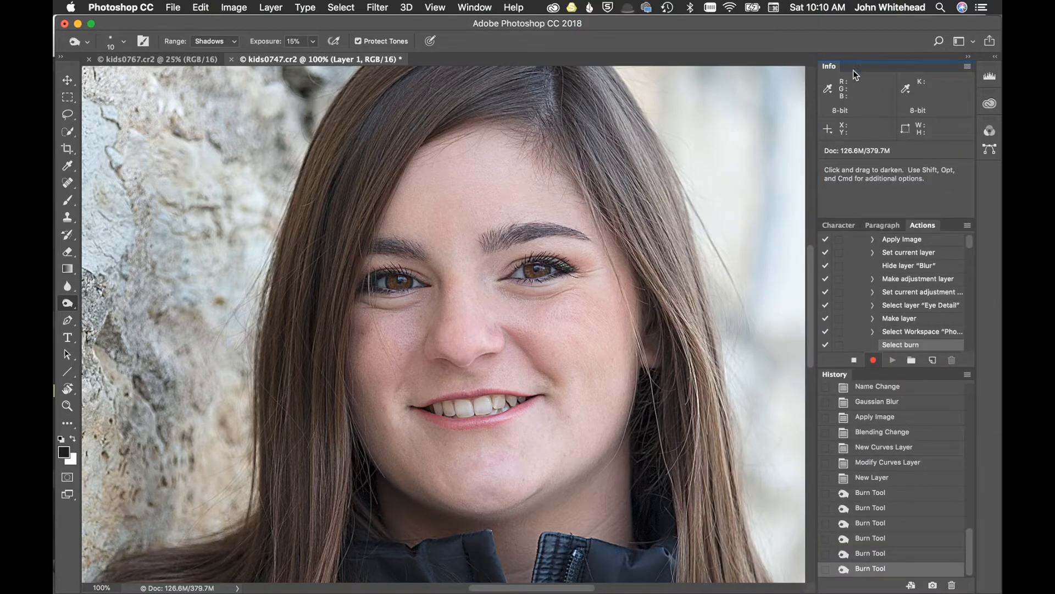
pyautogui.moveTo(855, 70); pyautogui.dragTo(855, 69)
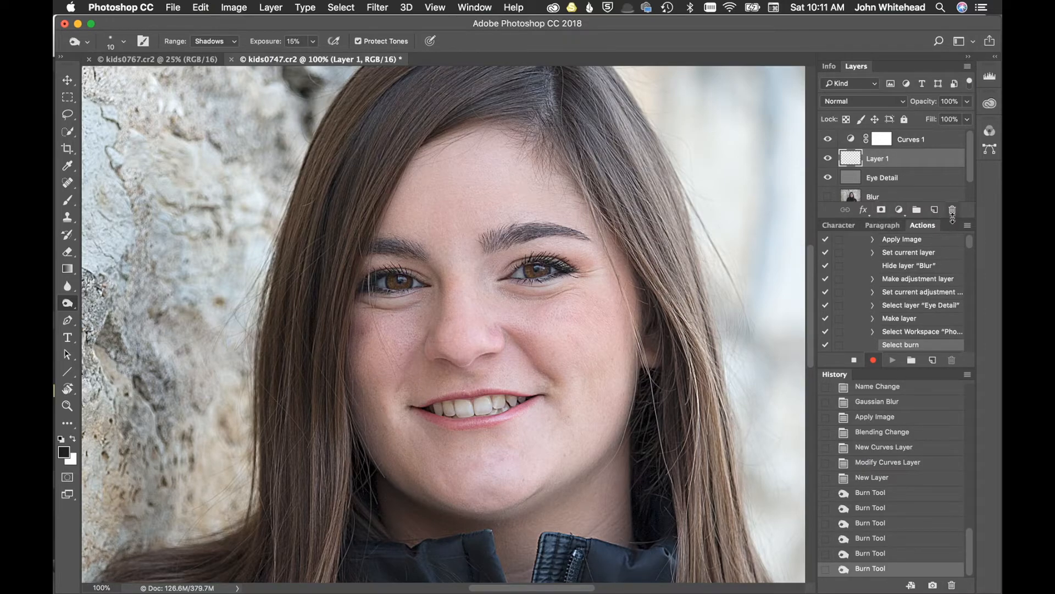
pyautogui.click(959, 41)
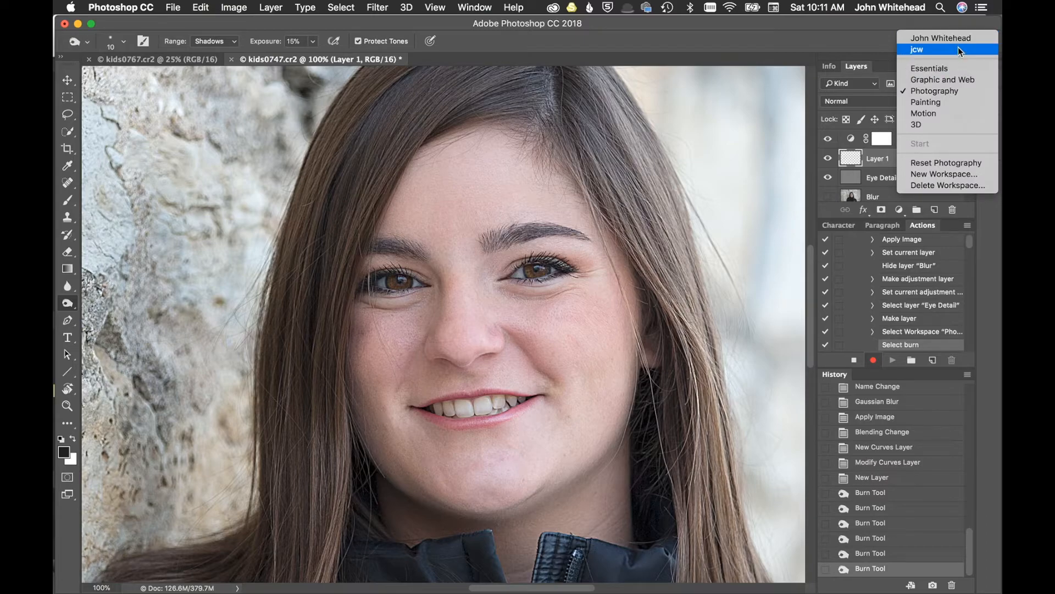
pyautogui.click(957, 49)
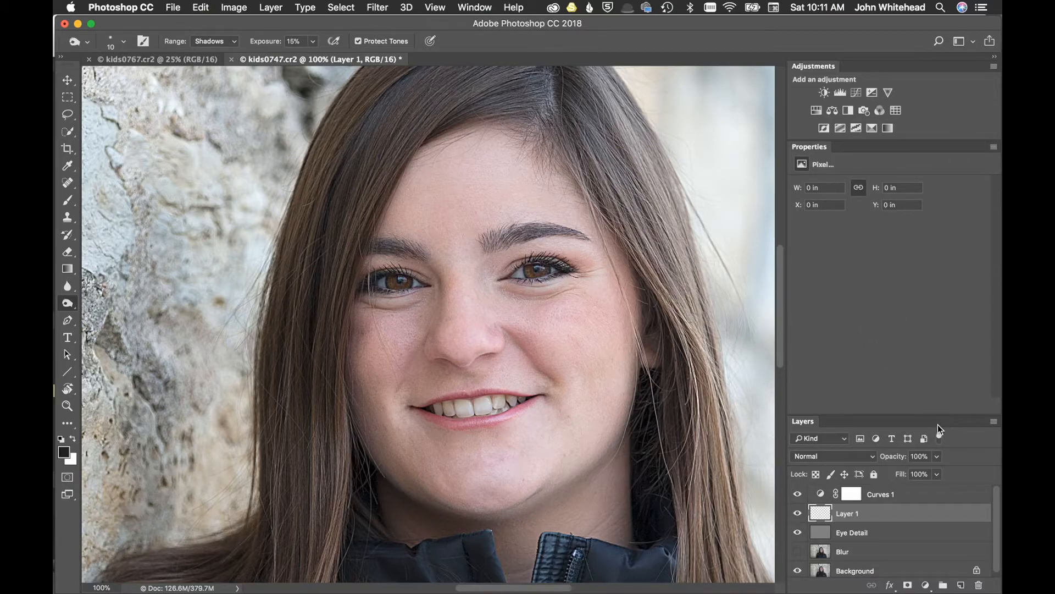
# Compare the portrait with and without Layer 1 and leave that layer hidden.
pyautogui.scroll(-2, 914, 480)
pyautogui.click(798, 514)
pyautogui.click(797, 514)
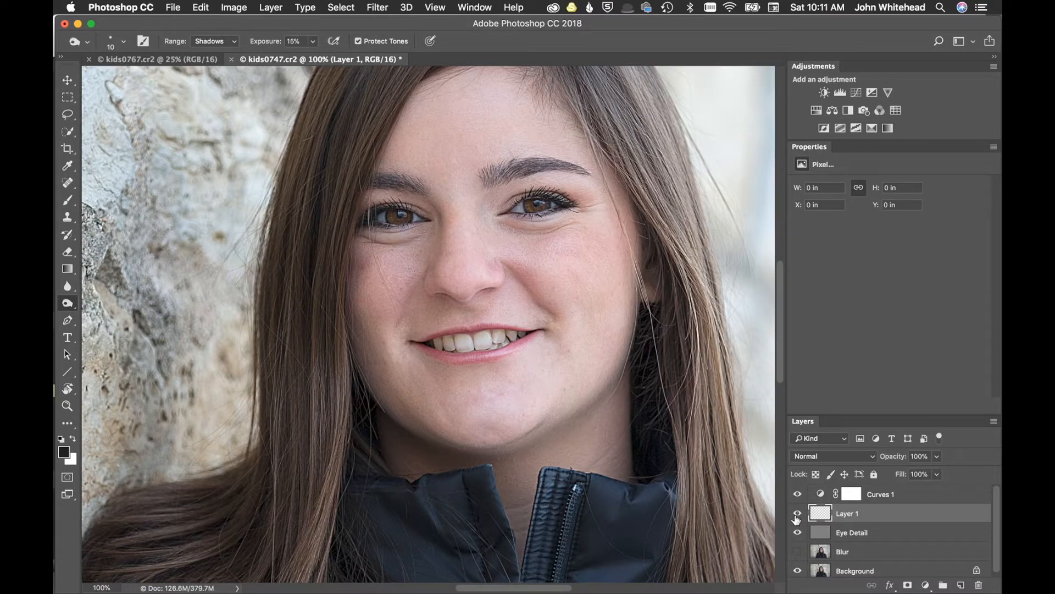
pyautogui.click(797, 514)
pyautogui.click(797, 515)
pyautogui.click(798, 515)
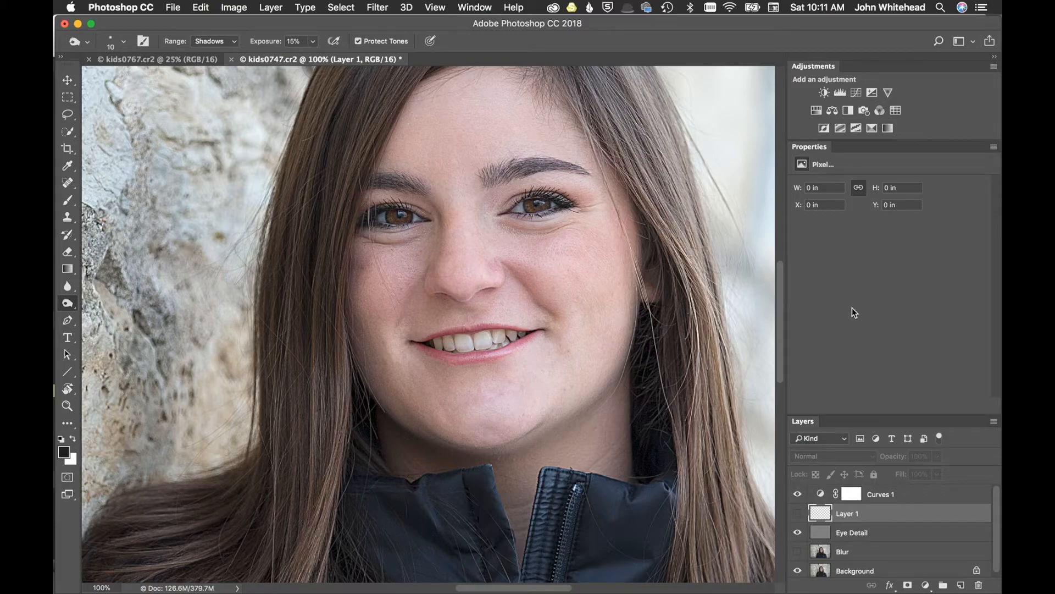
# Close the Properties panel and group the Curves 1, Layer 1, Eye Detail and Blur layers.
pyautogui.click(994, 148)
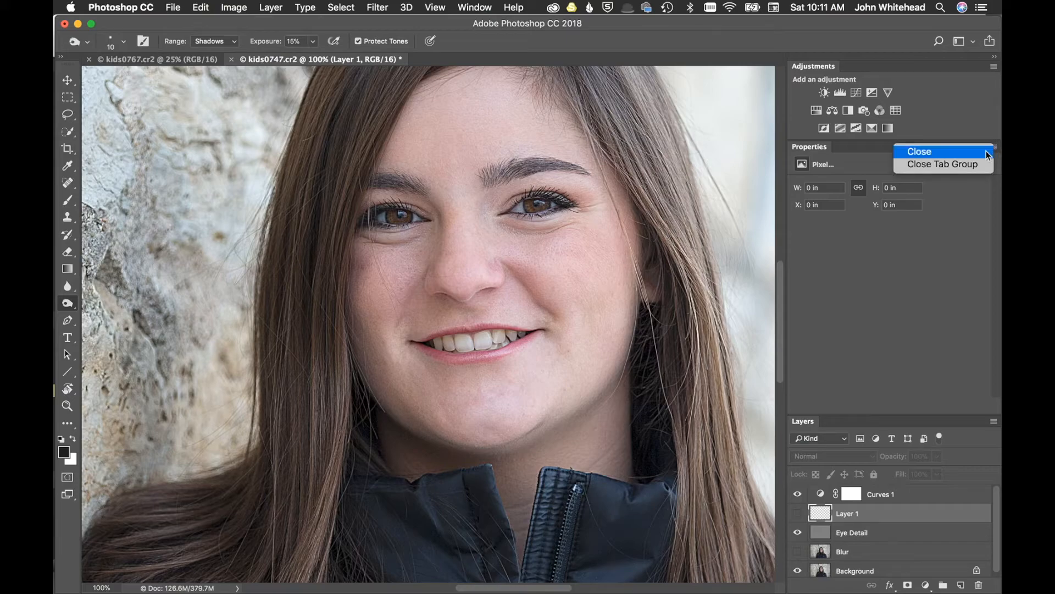
pyautogui.click(913, 151)
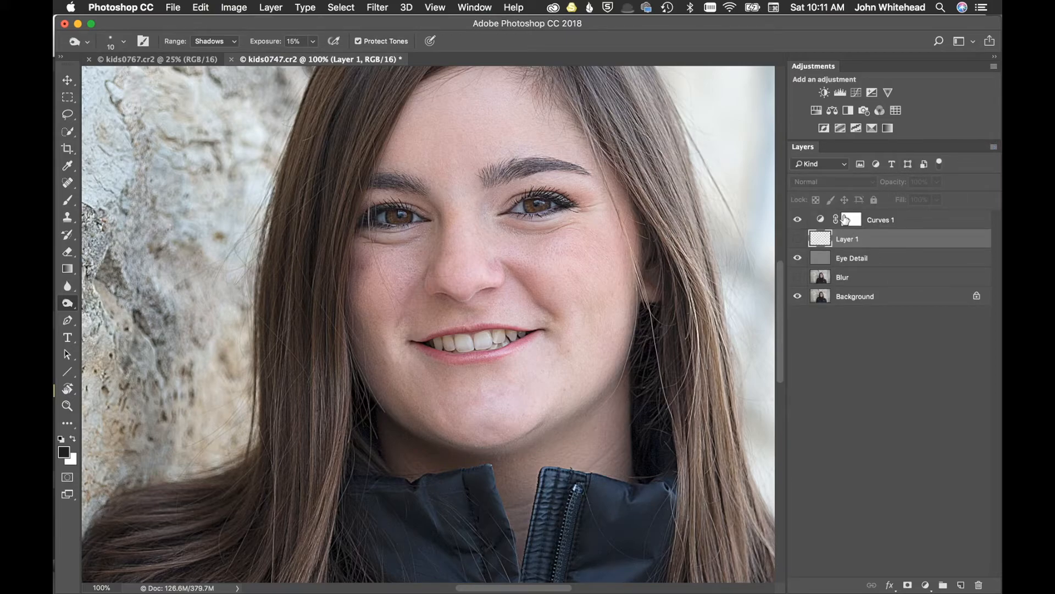
pyautogui.click(830, 220)
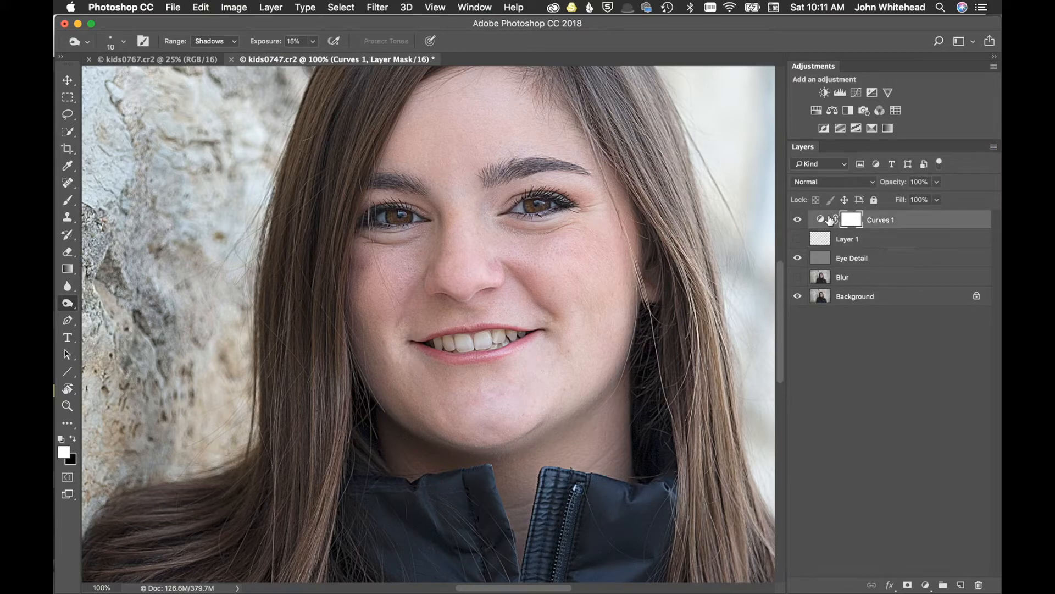
pyautogui.keyDown('shift'); pyautogui.click(828, 276); pyautogui.keyUp('shift')
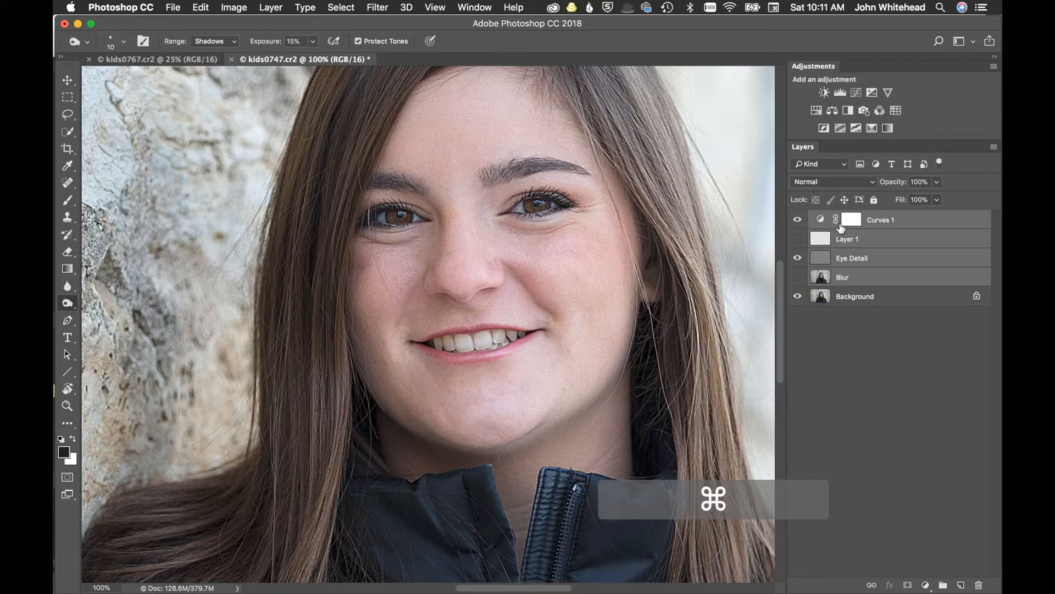
pyautogui.press('super+g')
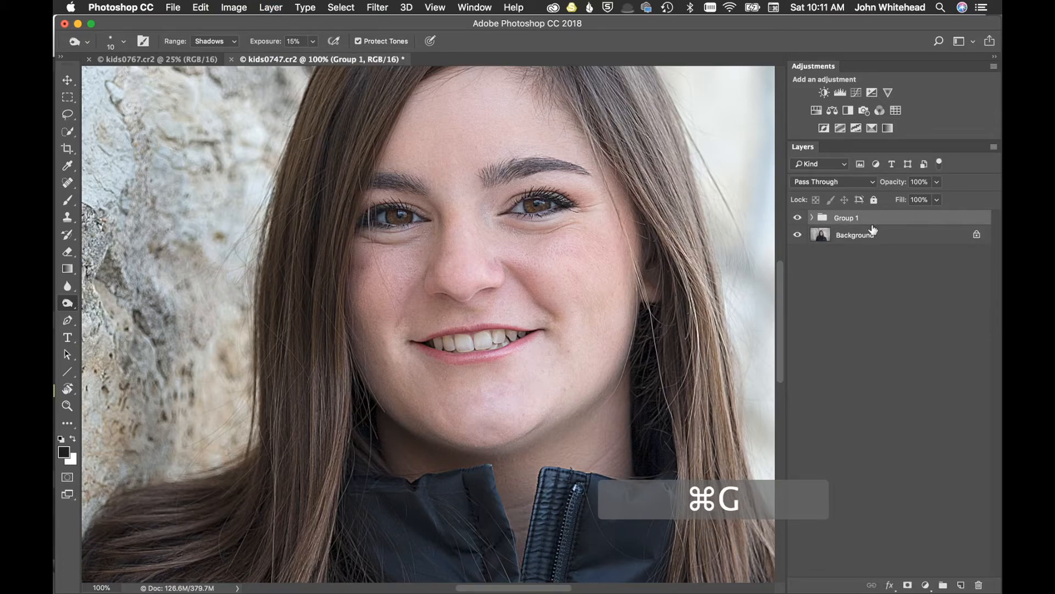
# Dock the Actions panel above Adjustments, stop the action recording and display the actions in Button Mode.
pyautogui.moveTo(1001, 132); pyautogui.dragTo(905, 63)
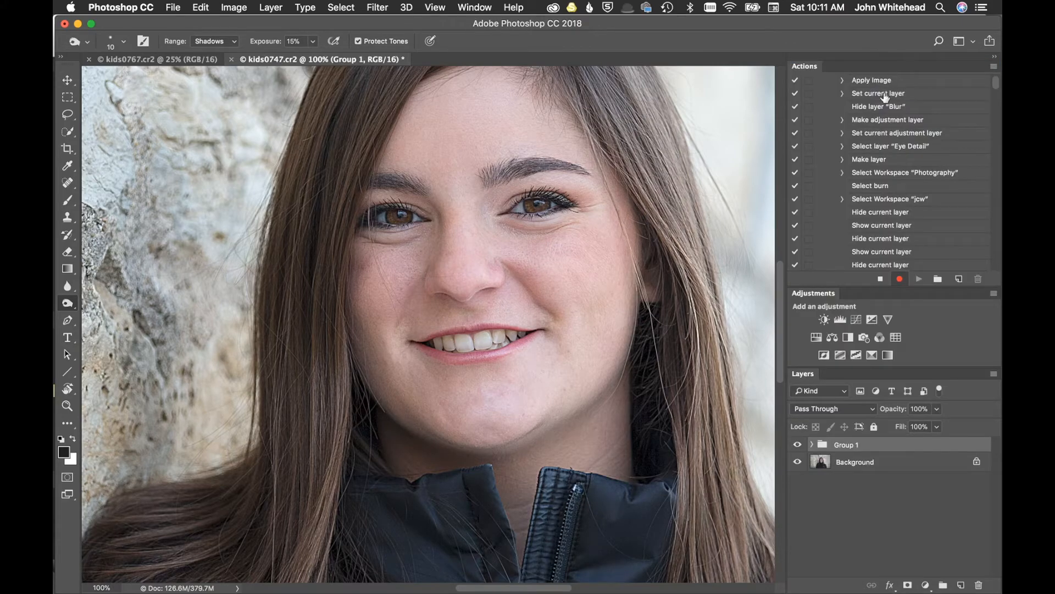
pyautogui.click(880, 279)
pyautogui.click(994, 66)
pyautogui.click(947, 75)
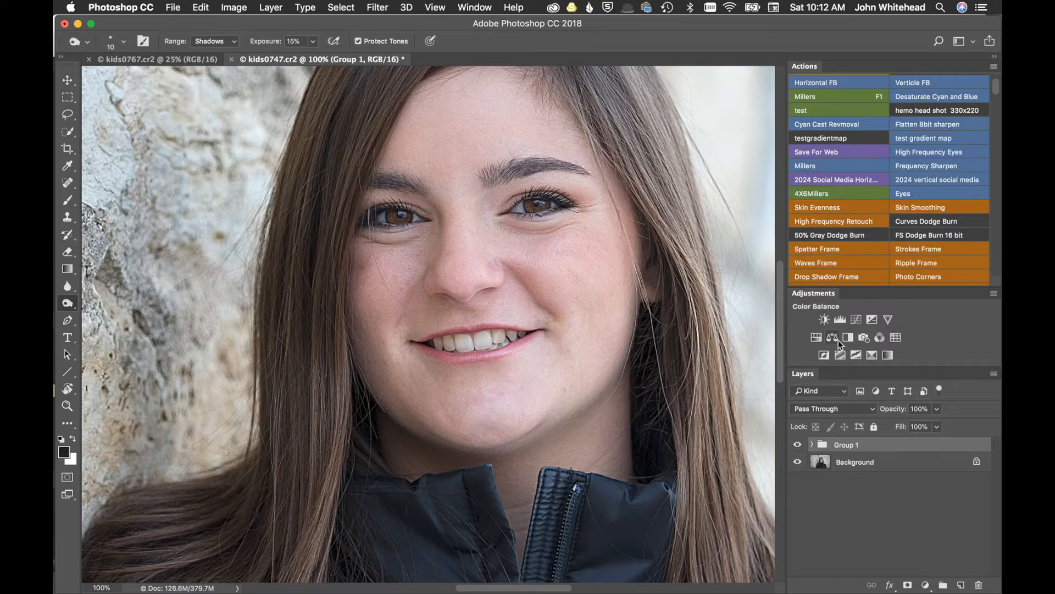
# Delete Group 1 and run the High Frequency Eyes action on the Background layer.
pyautogui.moveTo(823, 444)
pyautogui.mouseDown()
pyautogui.moveTo(901, 531)
pyautogui.moveTo(979, 584)
pyautogui.mouseUp()
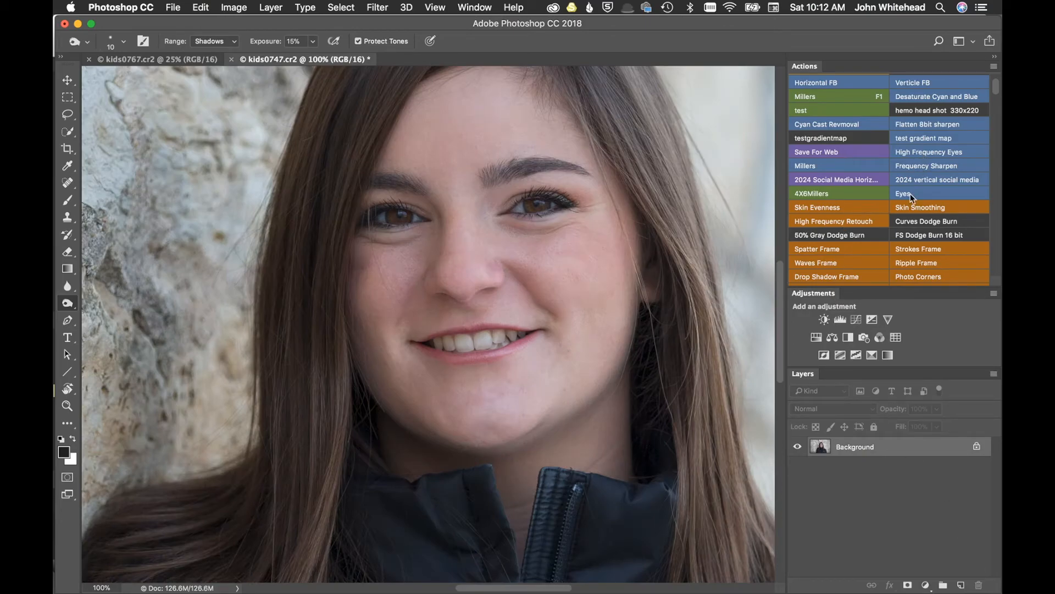
pyautogui.click(930, 152)
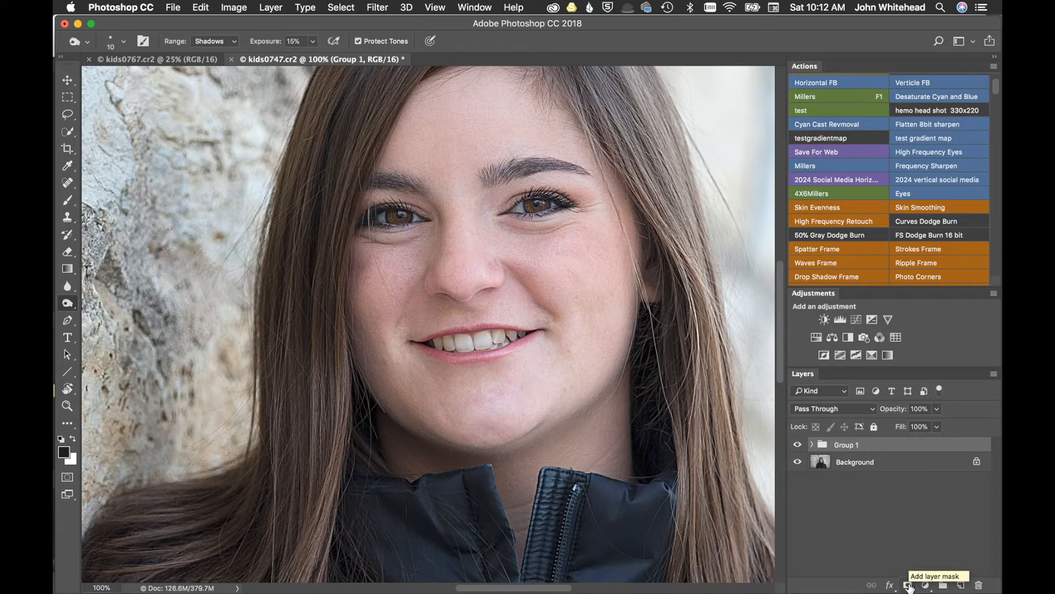
# Add a black mask to Group 1 and paint white over both irises with a 51 px brush at 100% opacity.
pyautogui.press('alt')
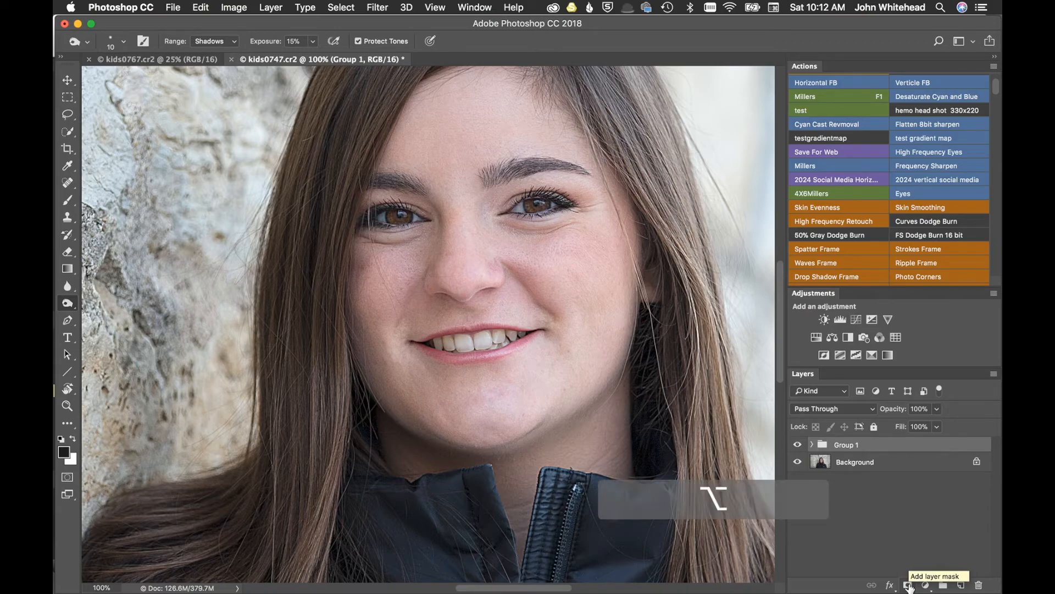
pyautogui.keyDown('alt'); pyautogui.click(908, 586); pyautogui.keyUp('alt')
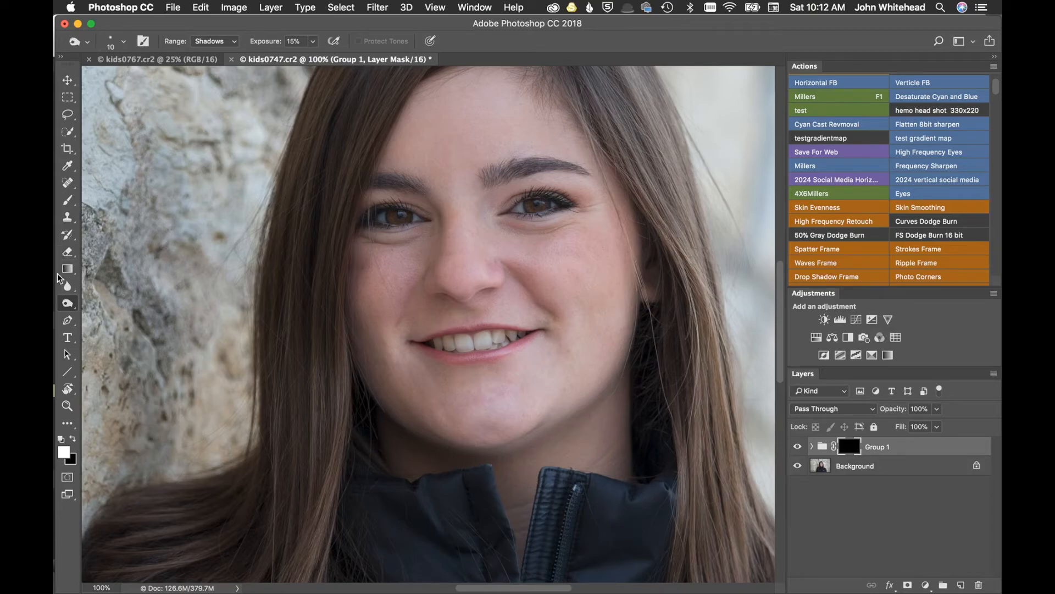
pyautogui.click(67, 200)
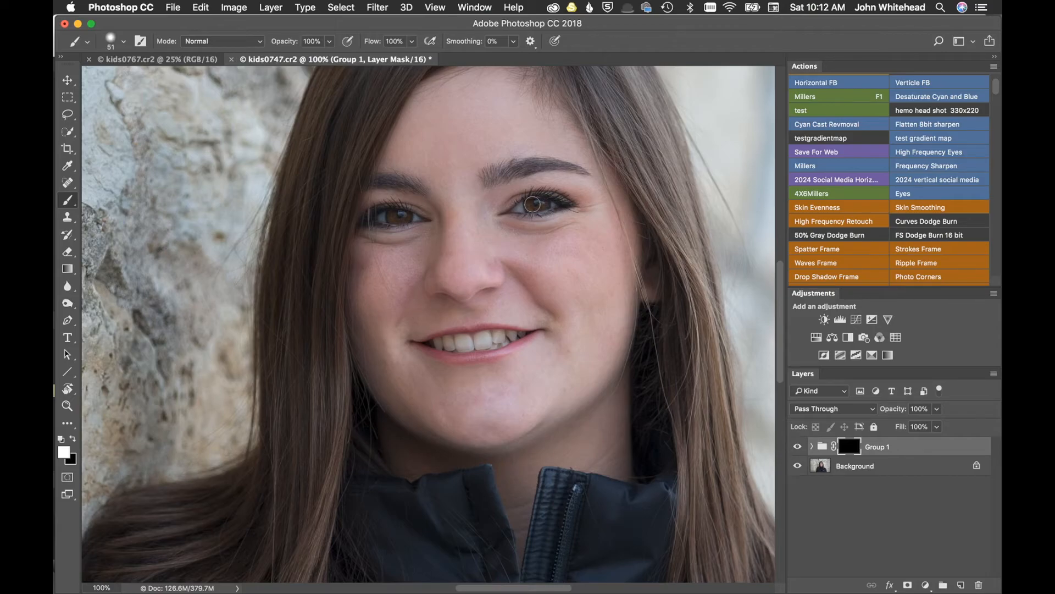
pyautogui.moveTo(532, 204); pyautogui.dragTo(536, 202)
pyautogui.moveTo(395, 207); pyautogui.dragTo(400, 212)
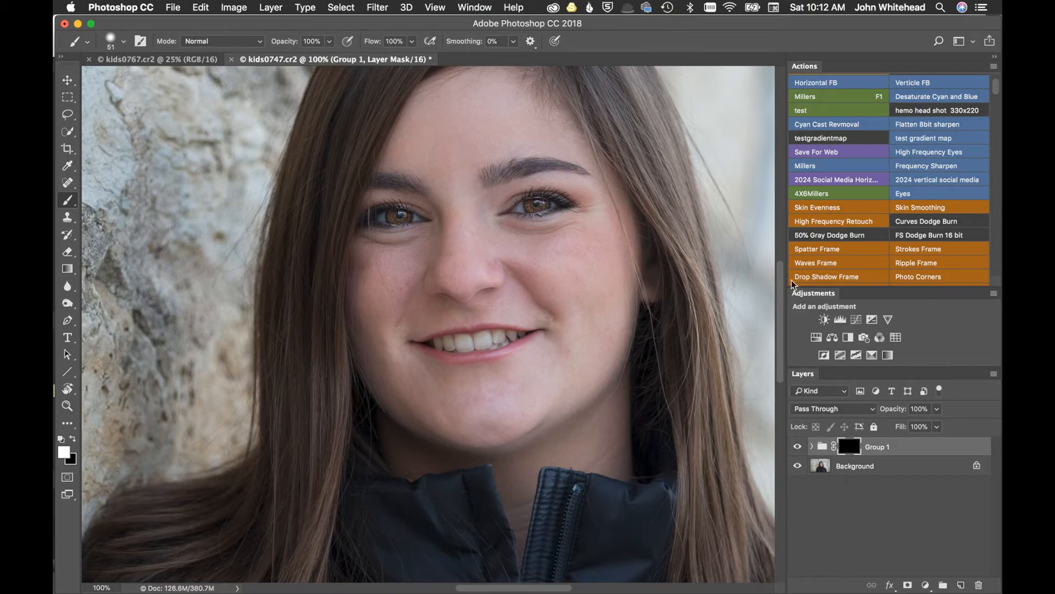
# Compare the eyes with and without Group 1 at 100% and 50% zoom, leaving the group visible.
pyautogui.click(797, 447)
pyautogui.click(798, 447)
pyautogui.click(798, 447)
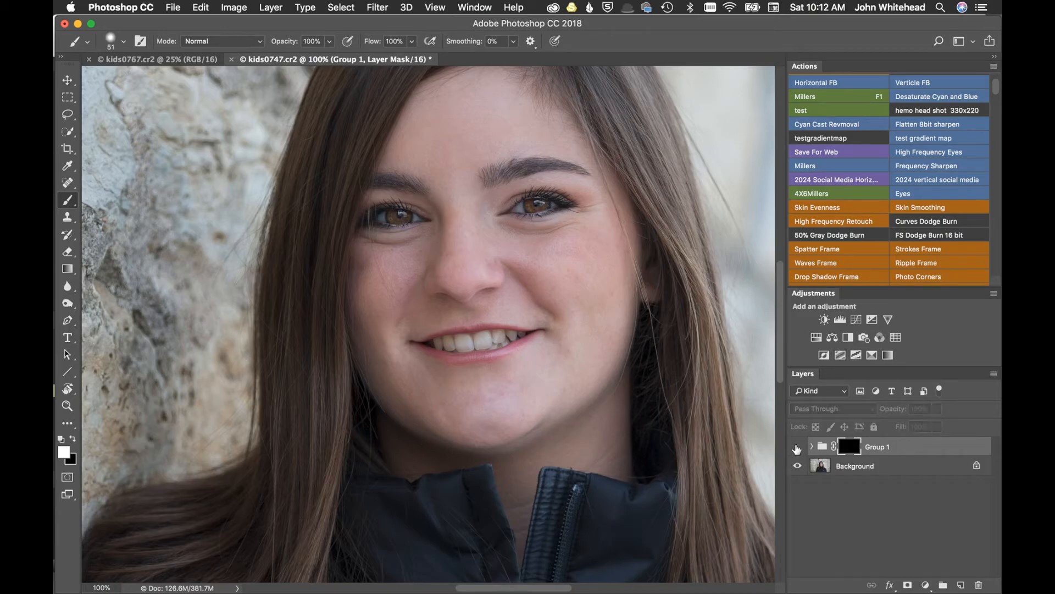
pyautogui.click(797, 447)
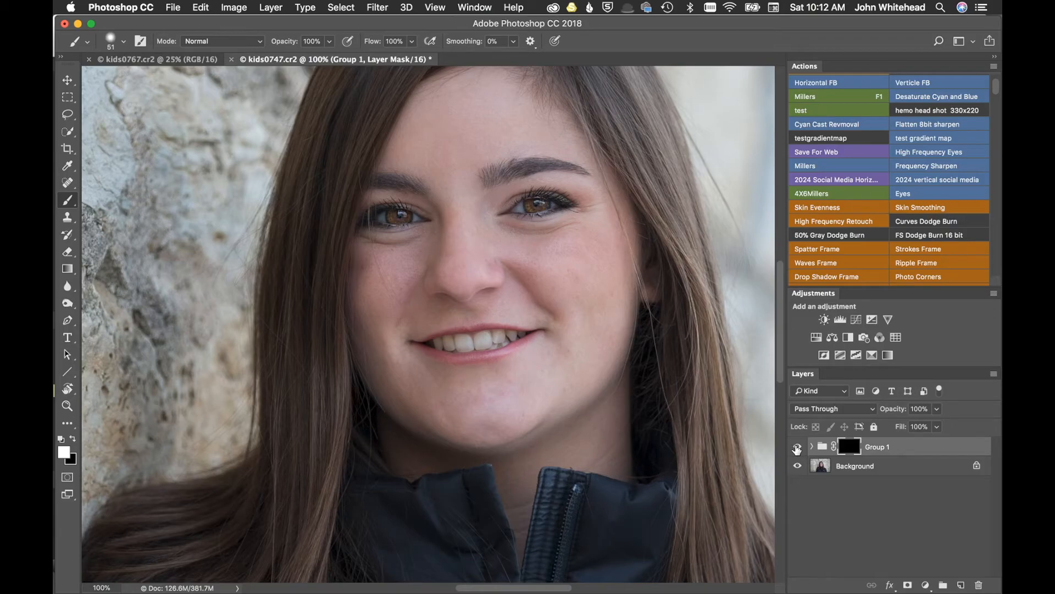
pyautogui.press('super+minus')
pyautogui.press('super+minus')
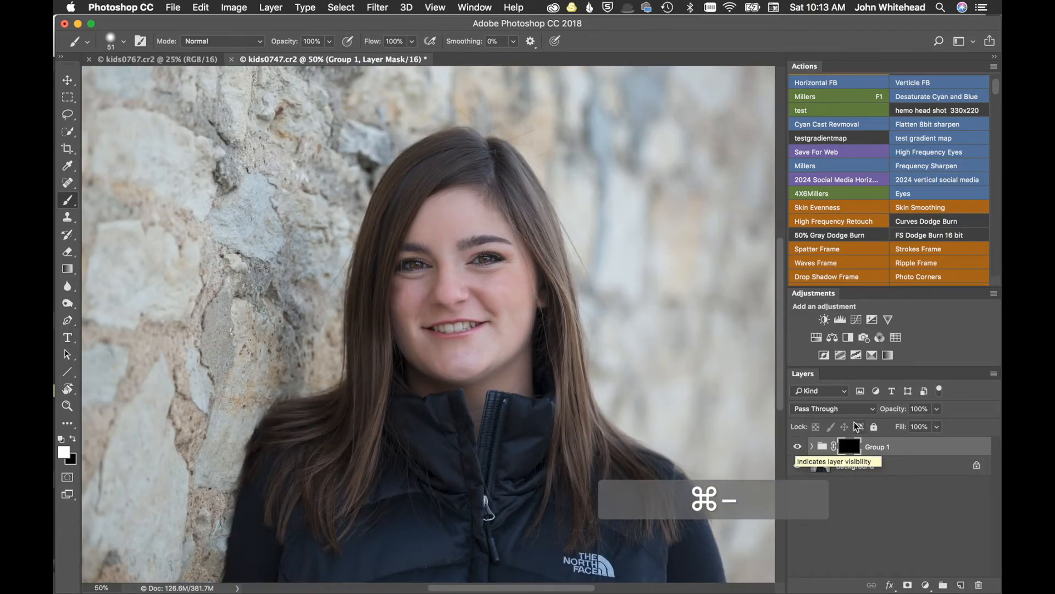
pyautogui.click(797, 448)
pyautogui.click(798, 448)
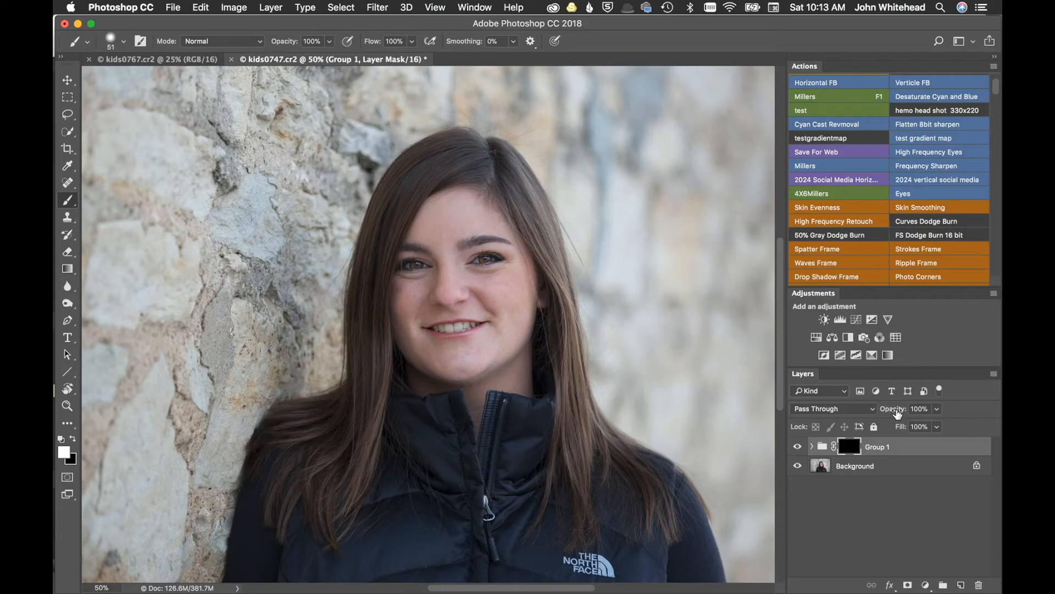
# Expand Group 1 and compare the eyes with and without the Curves 1 layer.
pyautogui.click(812, 446)
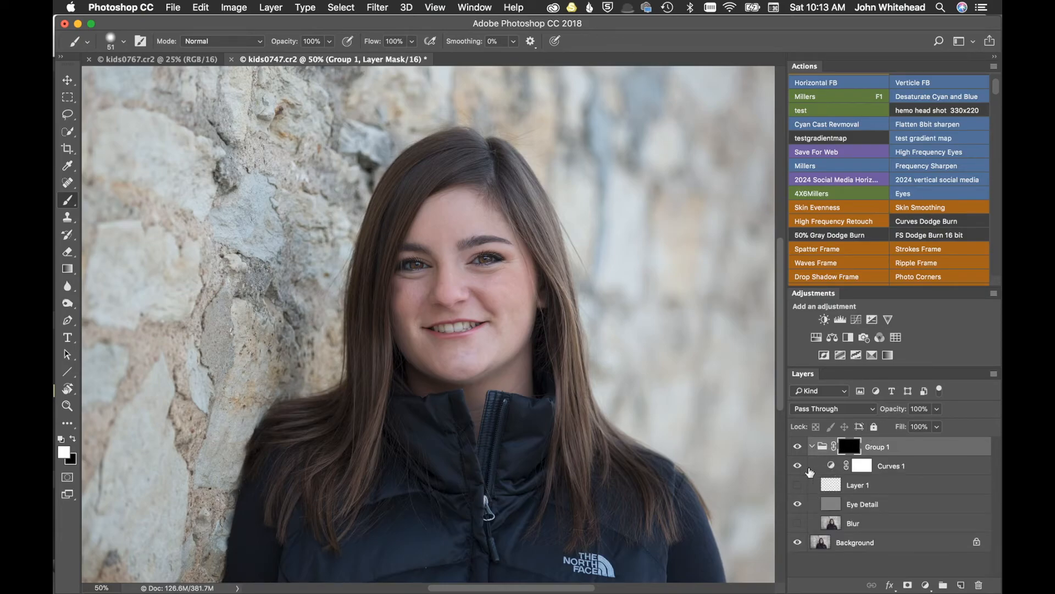
pyautogui.click(797, 466)
pyautogui.click(797, 466)
# Try lowering and raising the opacity of the Curves 1 layer, then collapse Group 1.
pyautogui.click(817, 467)
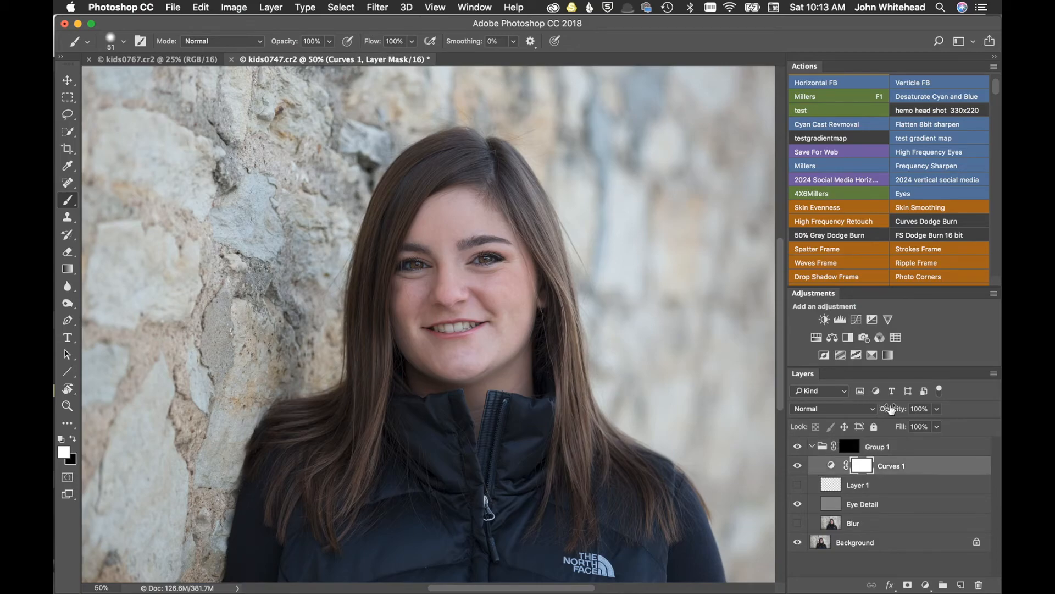
pyautogui.moveTo(895, 413); pyautogui.dragTo(859, 413)
pyautogui.moveTo(859, 413); pyautogui.dragTo(980, 409)
pyautogui.click(812, 446)
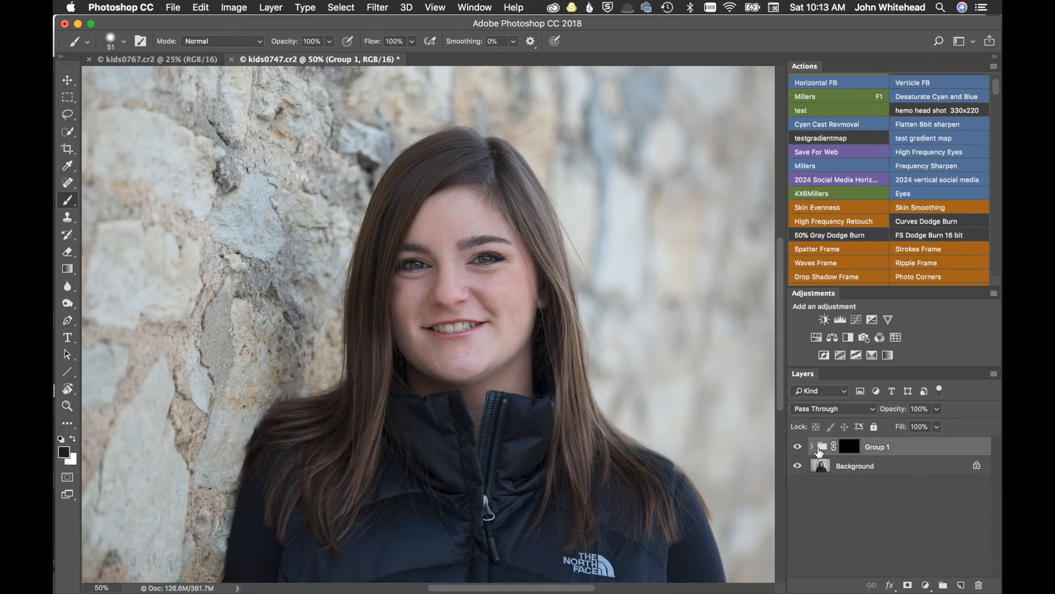
# Set the opacity of Group 1 to 80% and of its Curves 1 layer to 79%.
pyautogui.moveTo(894, 412); pyautogui.dragTo(886, 412)
pyautogui.click(813, 446)
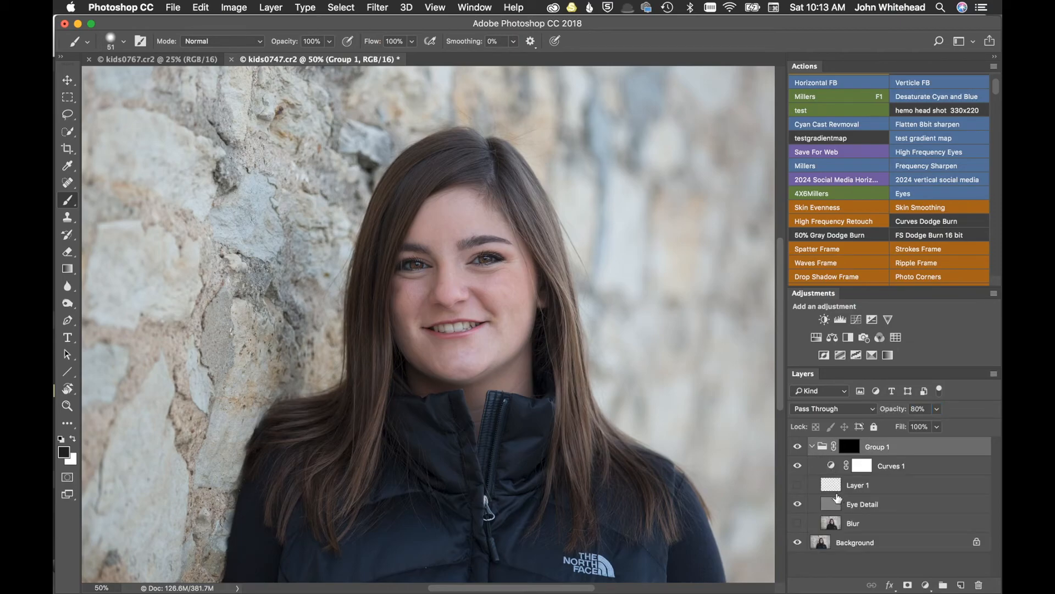
pyautogui.click(847, 465)
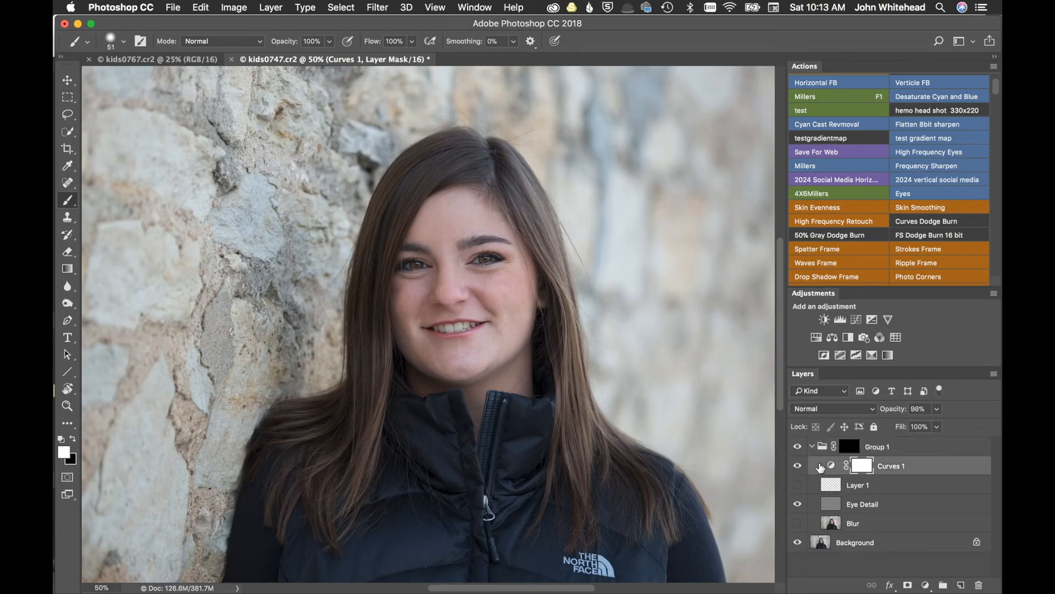
pyautogui.moveTo(890, 410); pyautogui.dragTo(884, 411)
# Inspect the retouched eyes at 100% zoom and in a wider view of the portrait.
pyautogui.press('super+equal')
pyautogui.press('super+equal')
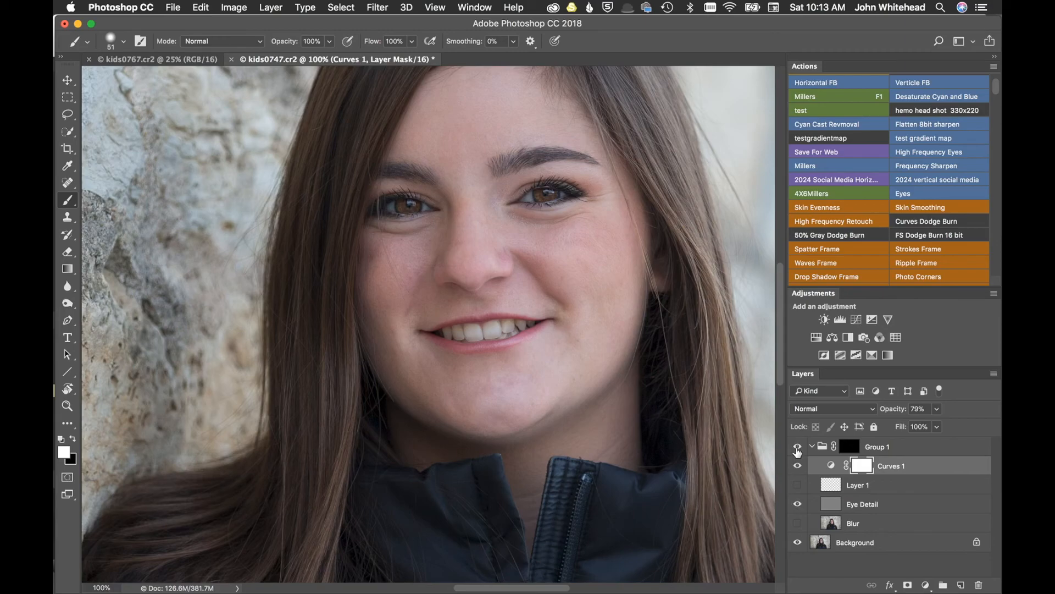
pyautogui.press('super+minus')
pyautogui.press('super+minus')
pyautogui.press('super+minus')
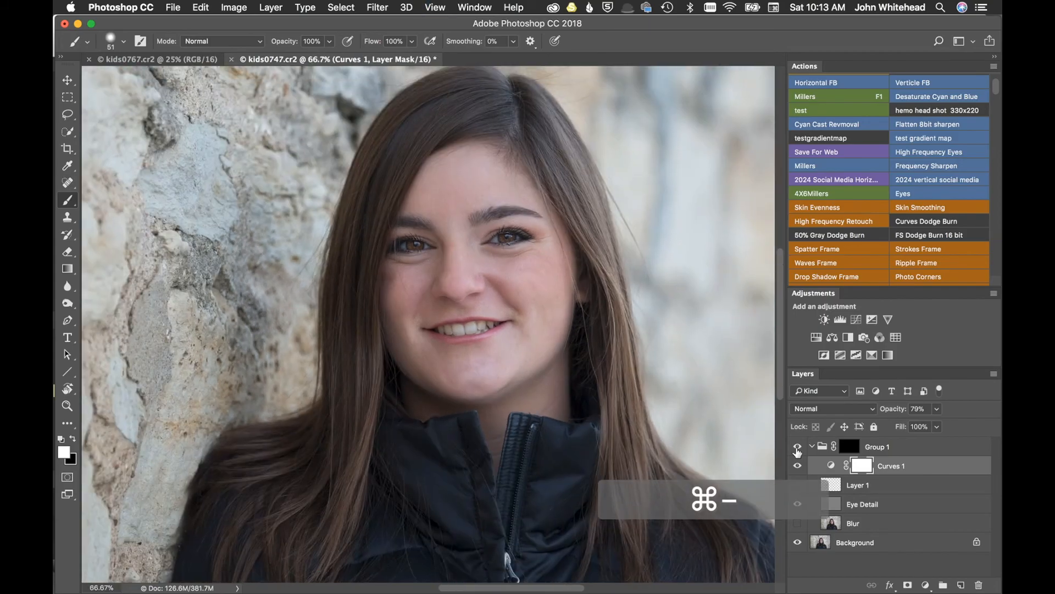